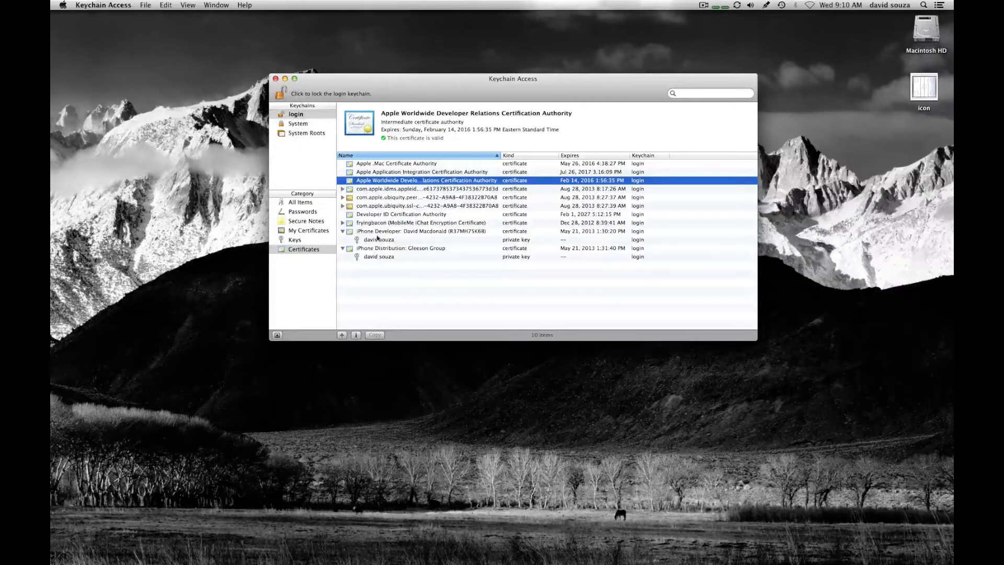
Collapse the private keys under the iPhone Developer and iPhone Distribution certificates, and quit Keychain Access.
click(350, 232)
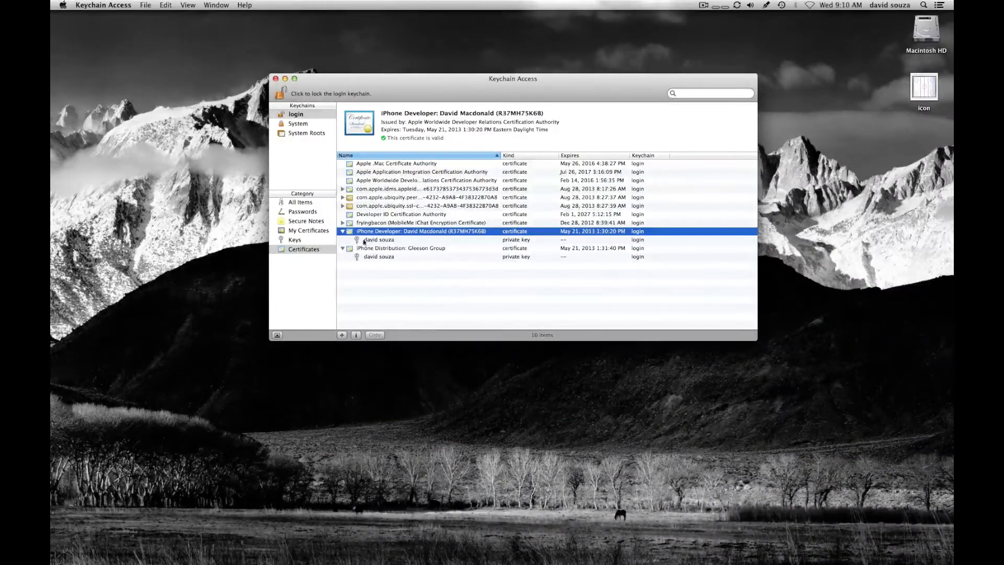
click(342, 232)
click(343, 232)
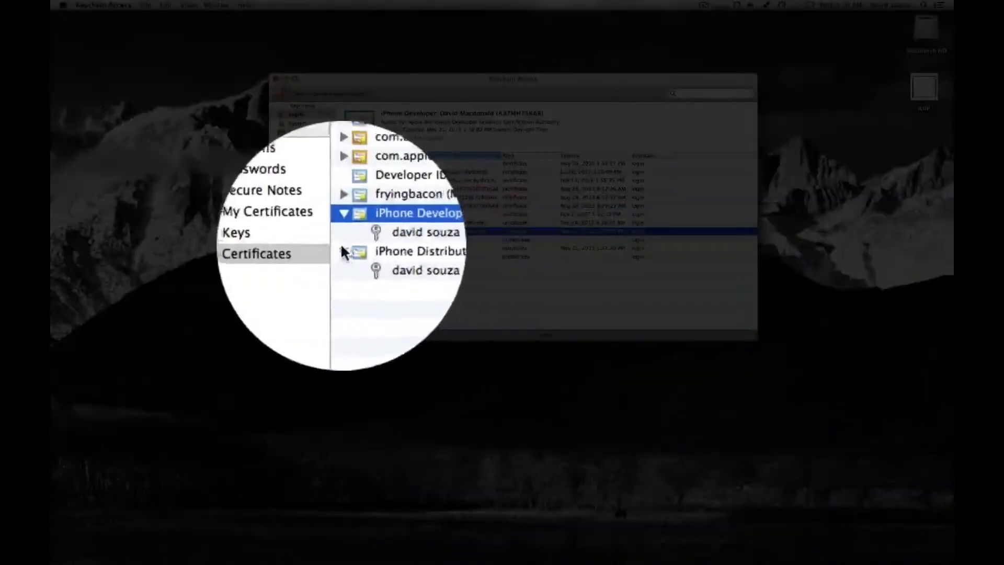
click(343, 248)
click(343, 232)
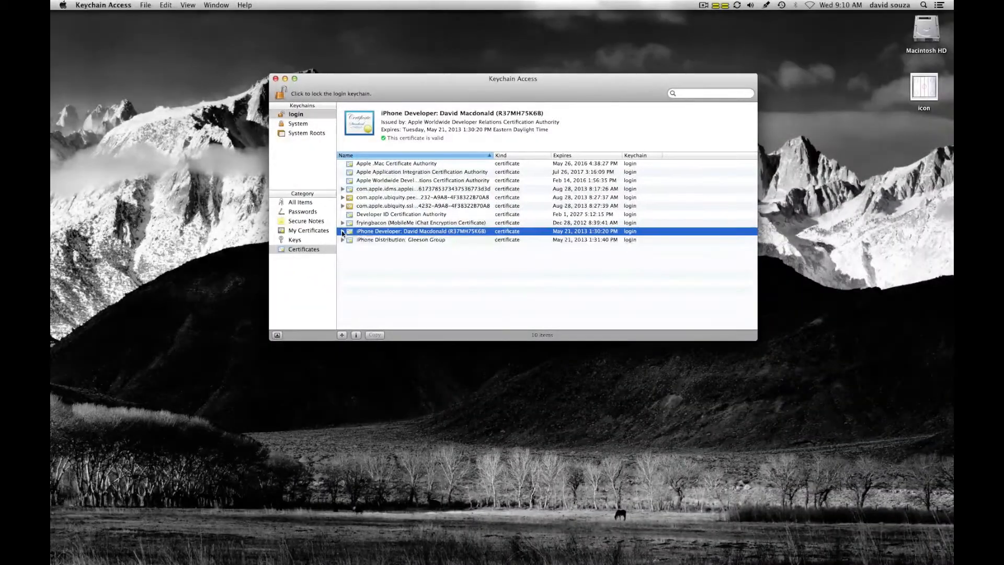
click(103, 4)
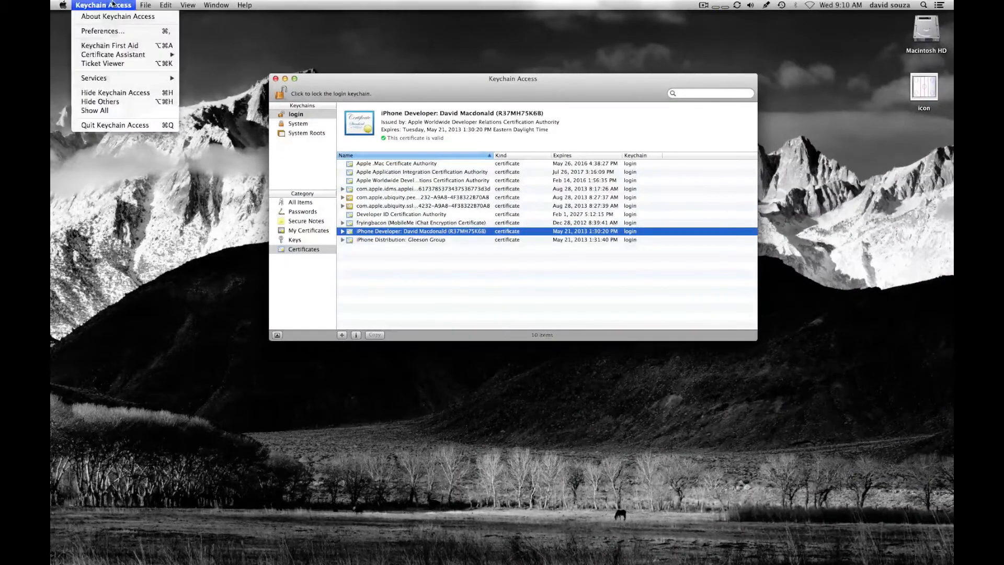
click(128, 125)
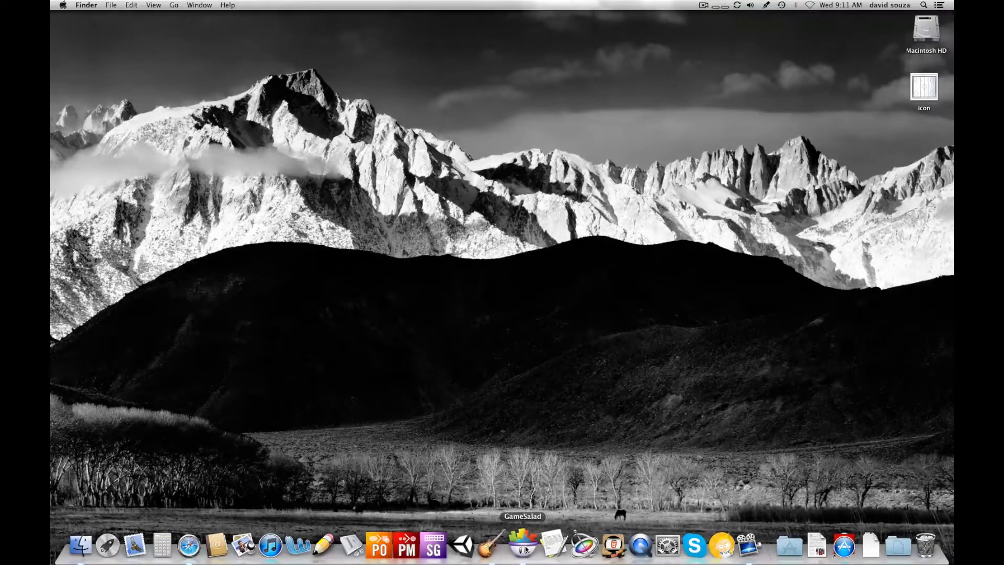
Open Xcode's Organizer and refresh the provisioning profiles from the portal, logging in with the saved Apple ID.
click(116, 543)
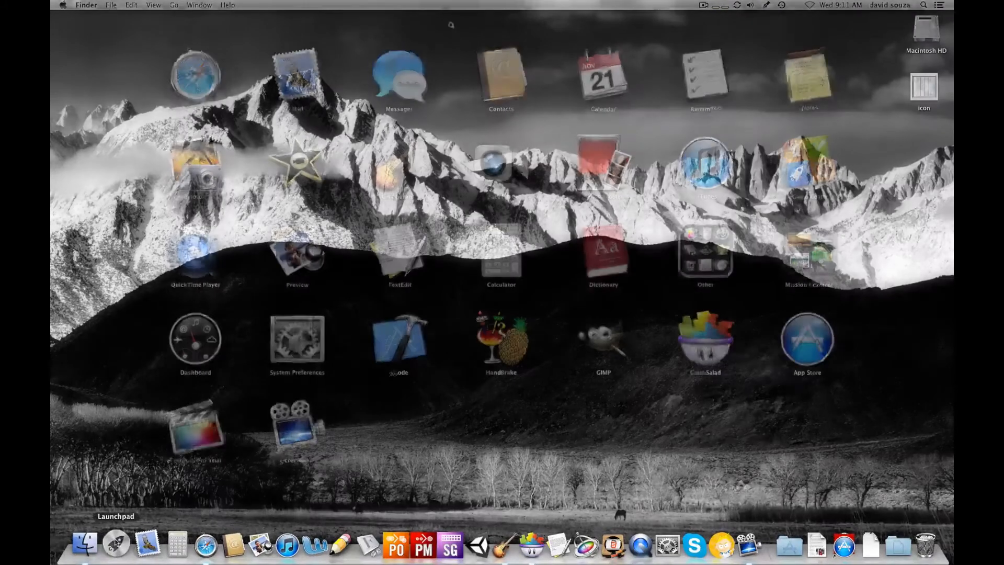
click(402, 350)
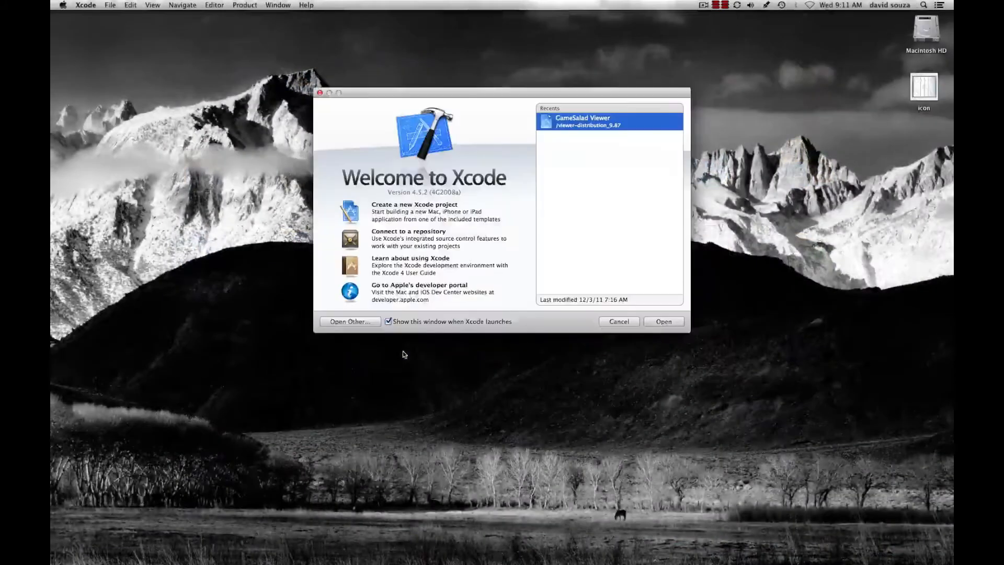
click(319, 92)
click(277, 5)
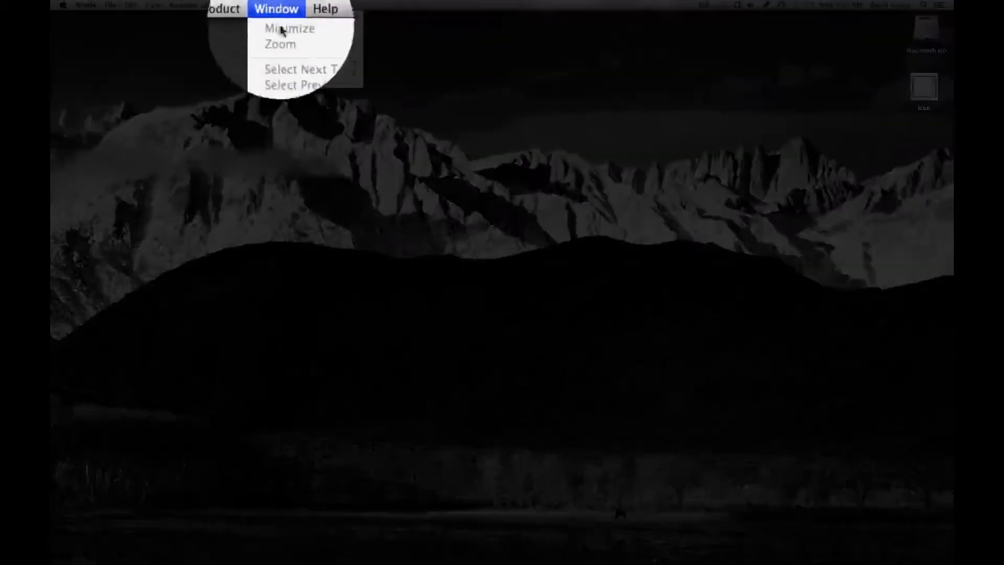
click(292, 73)
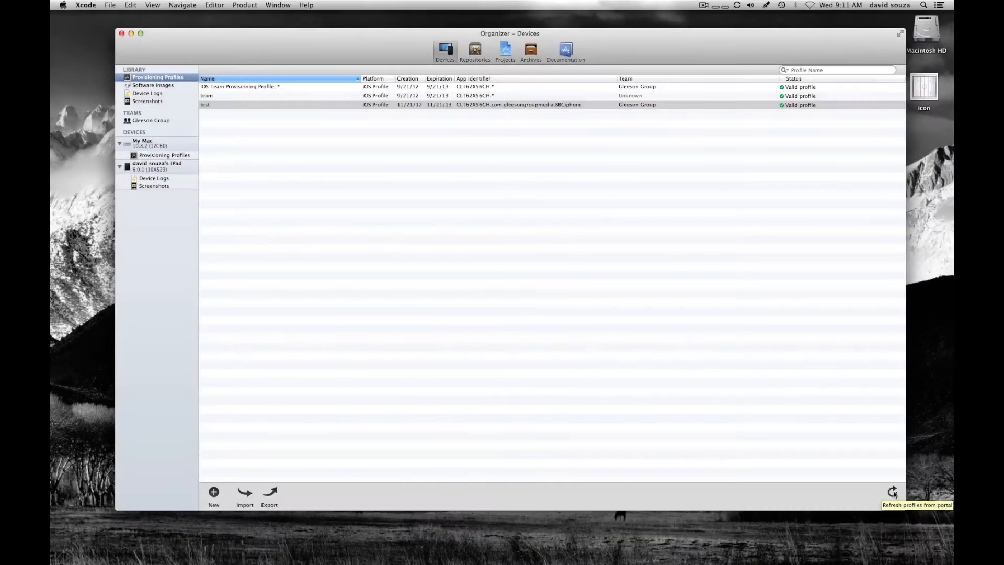
click(894, 492)
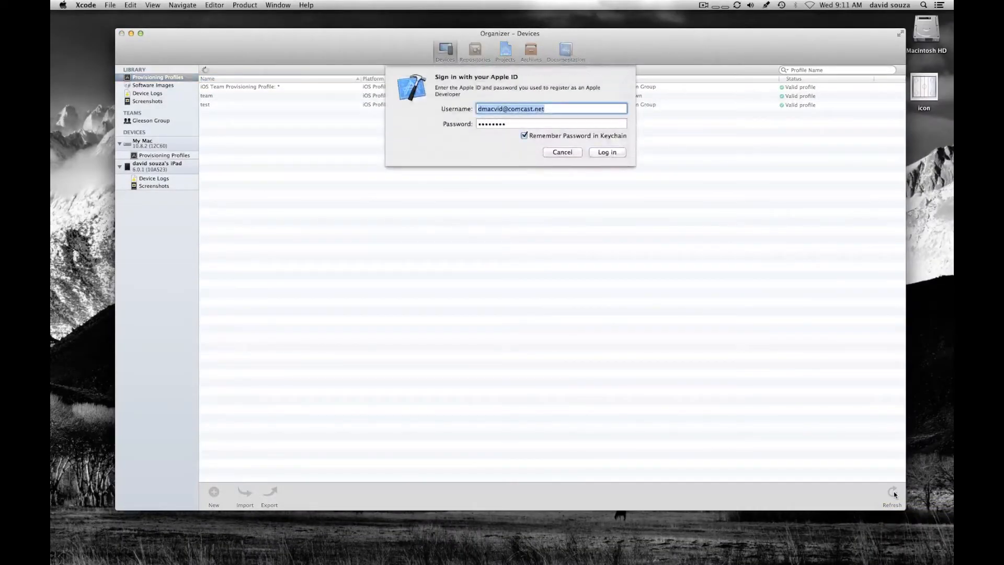
click(602, 152)
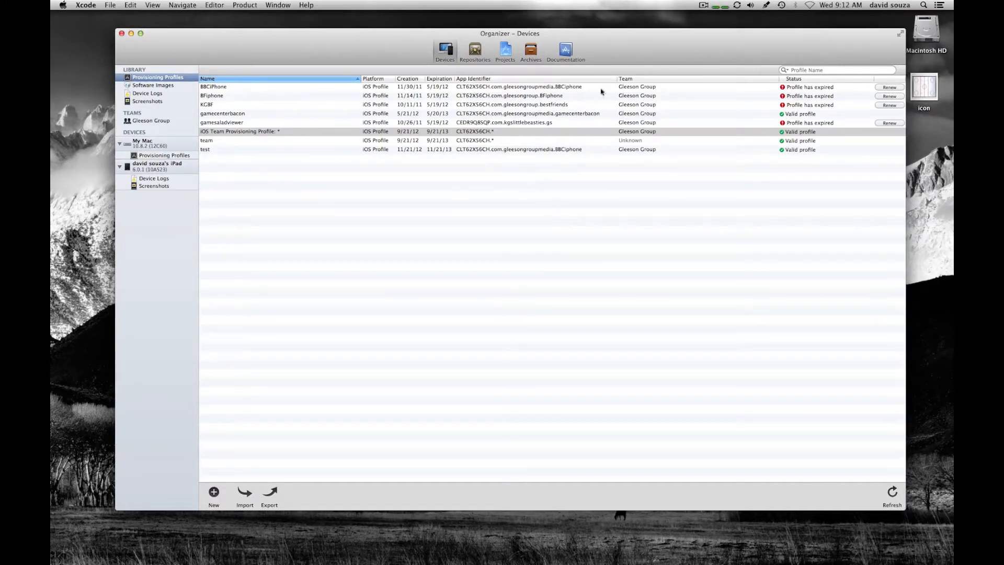
Delete the expired BBCiPhone and BFiphone provisioning profiles from the library.
click(537, 88)
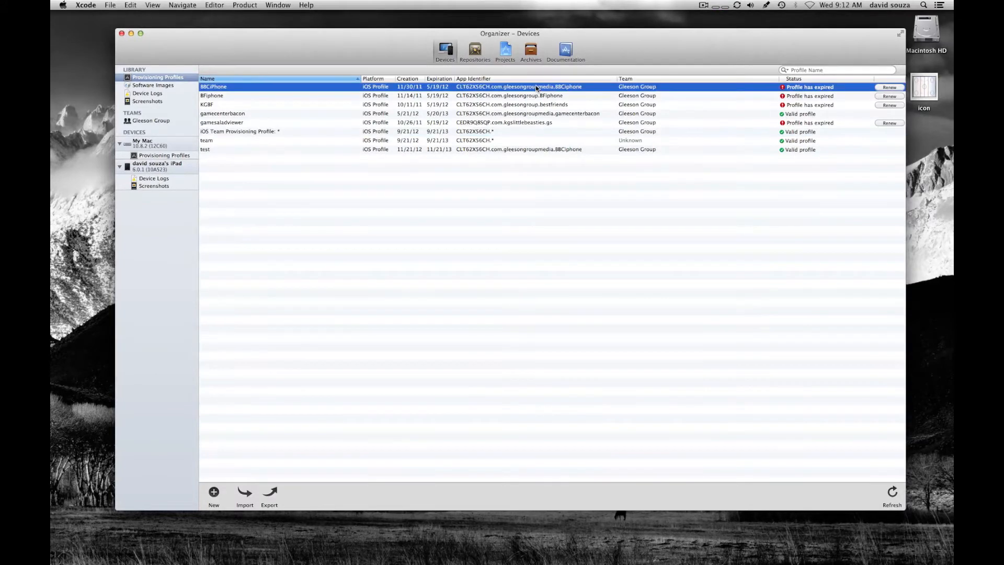
right_click(537, 88)
click(547, 92)
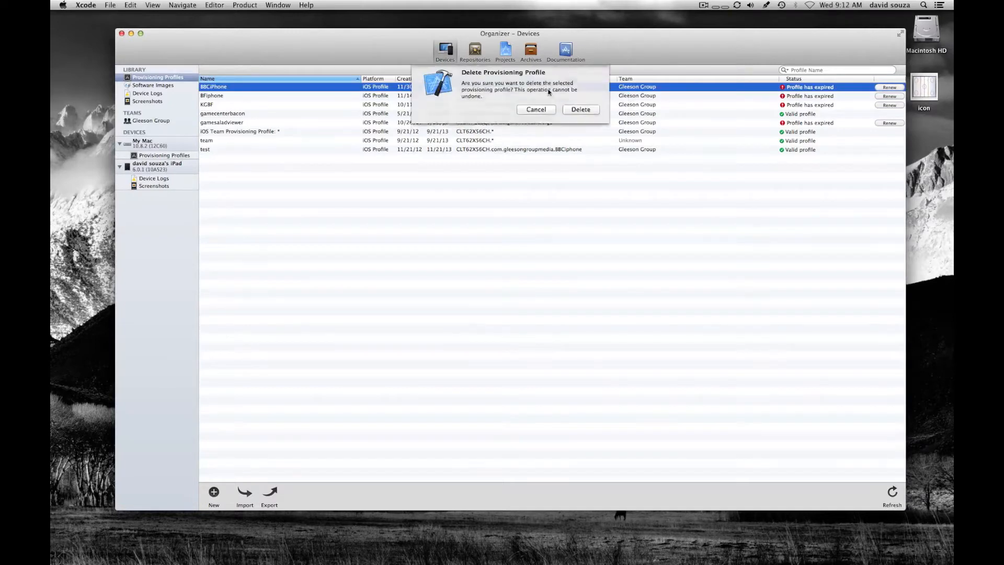
click(581, 114)
right_click(570, 88)
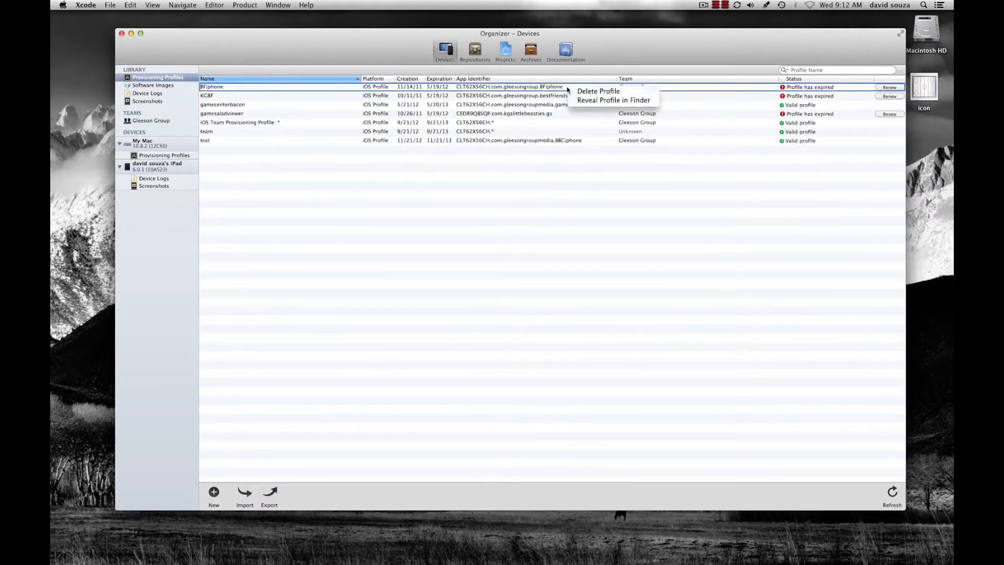
click(579, 92)
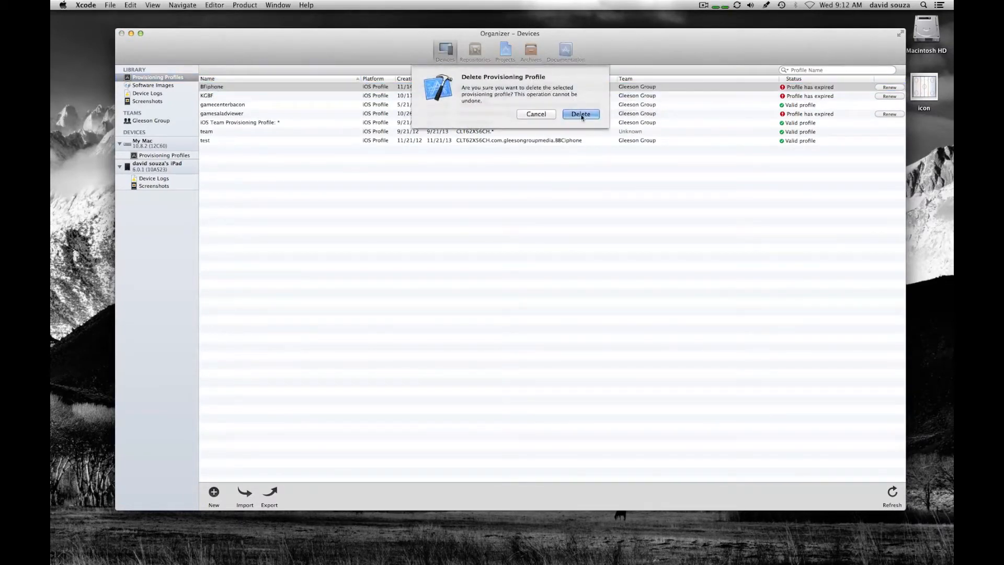
click(580, 115)
Delete the expired KGBF and gamesaladviewer provisioning profiles from the library.
right_click(566, 90)
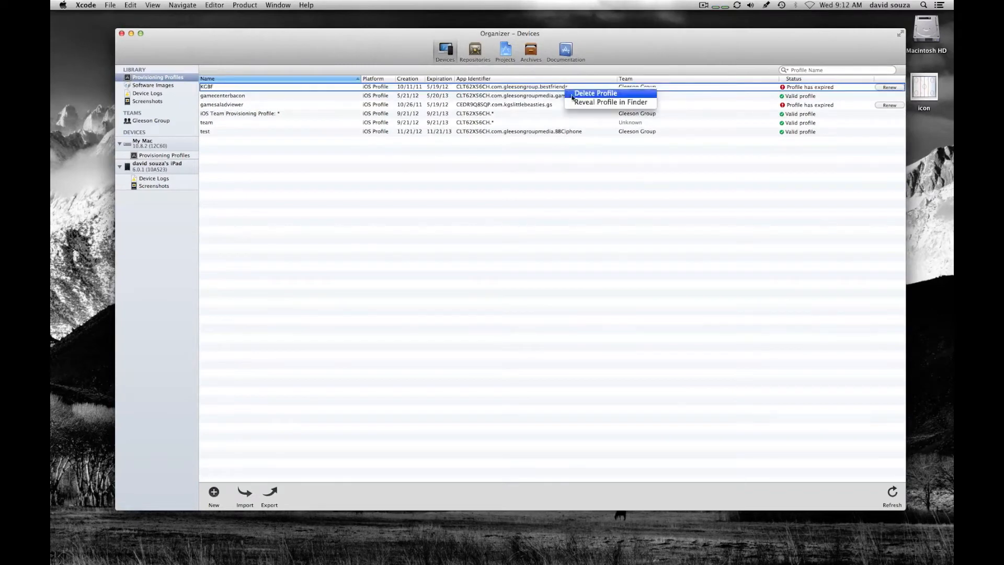
click(578, 93)
click(581, 114)
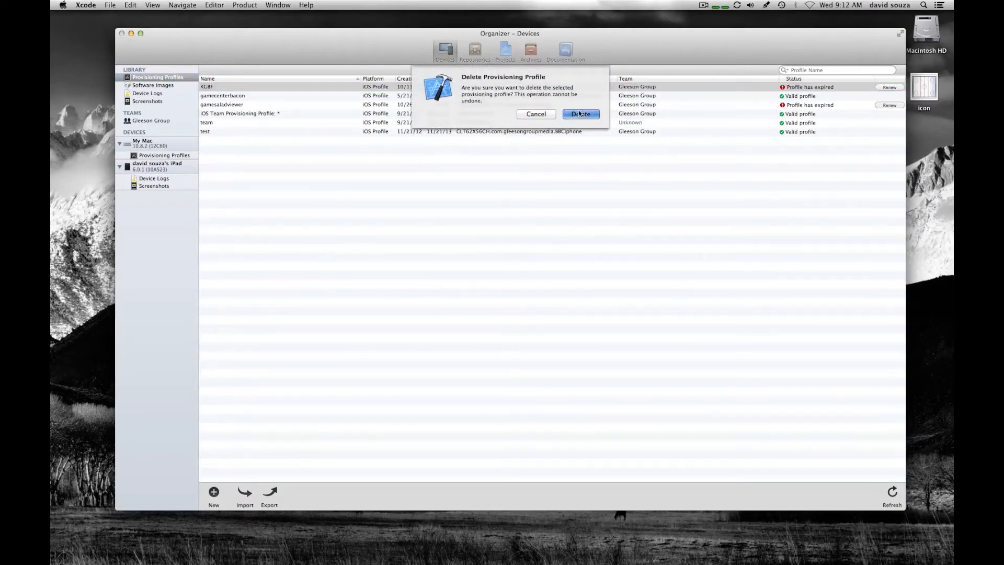
click(553, 99)
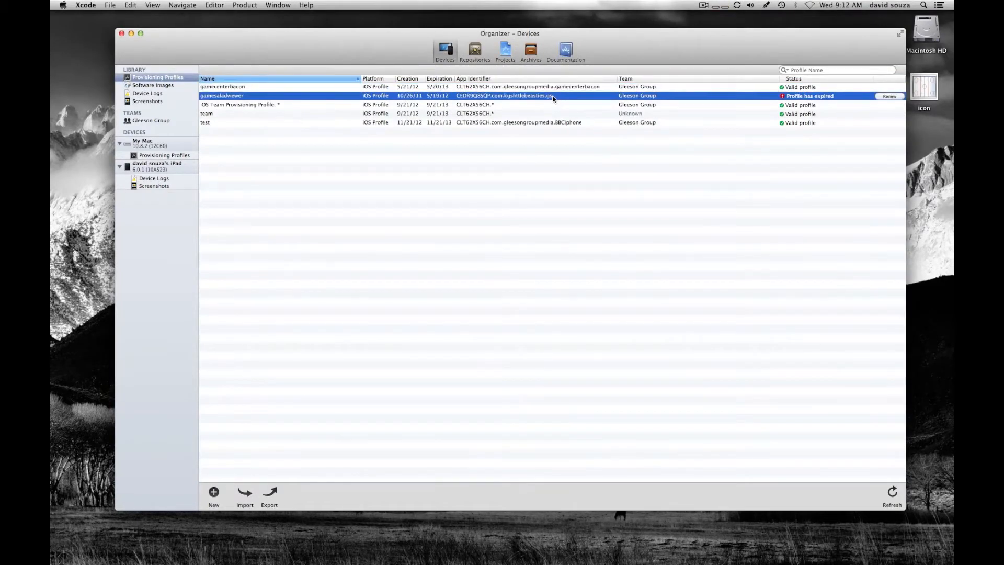
right_click(554, 99)
click(560, 103)
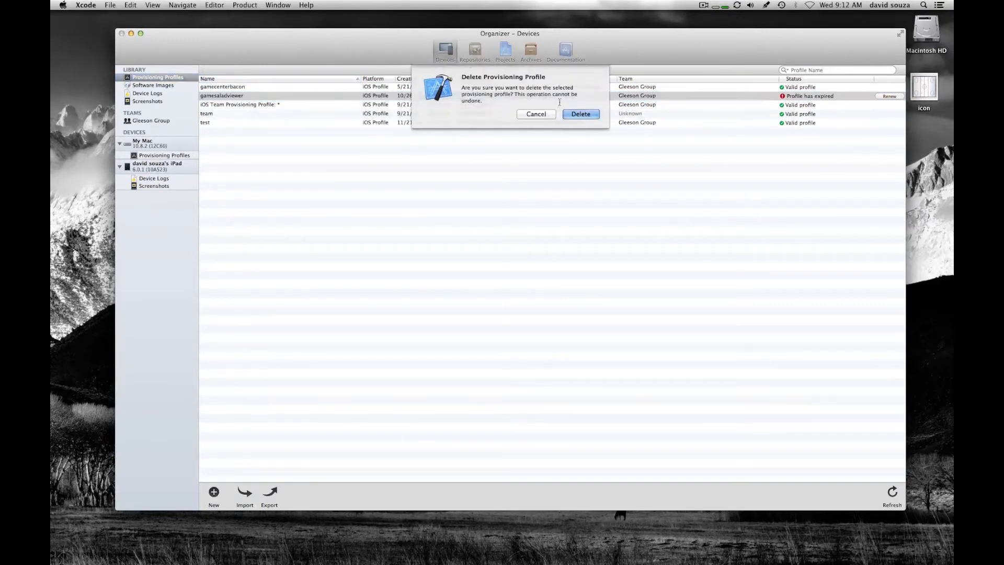
click(591, 115)
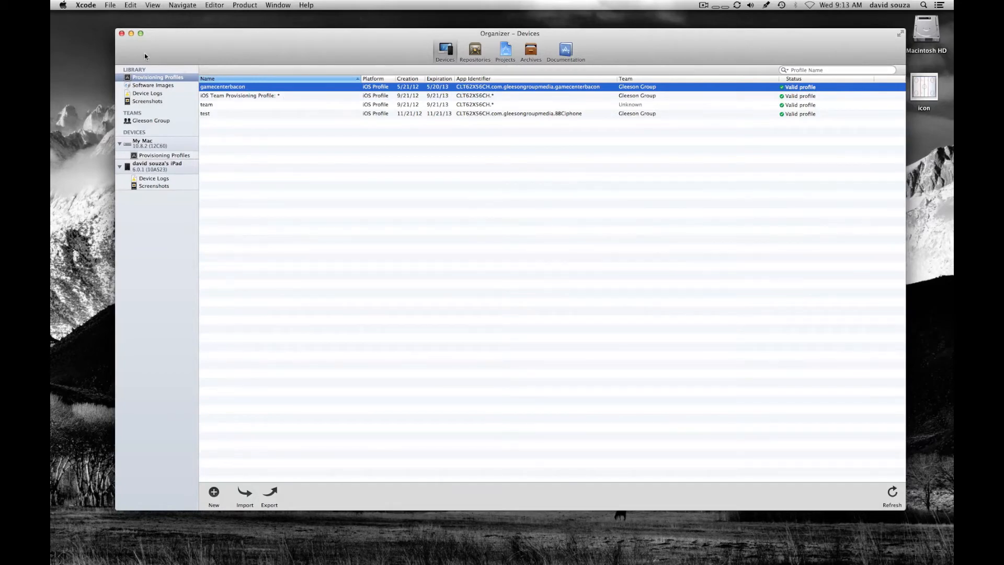
Close the Organizer window and quit Xcode.
click(122, 33)
click(85, 5)
click(100, 111)
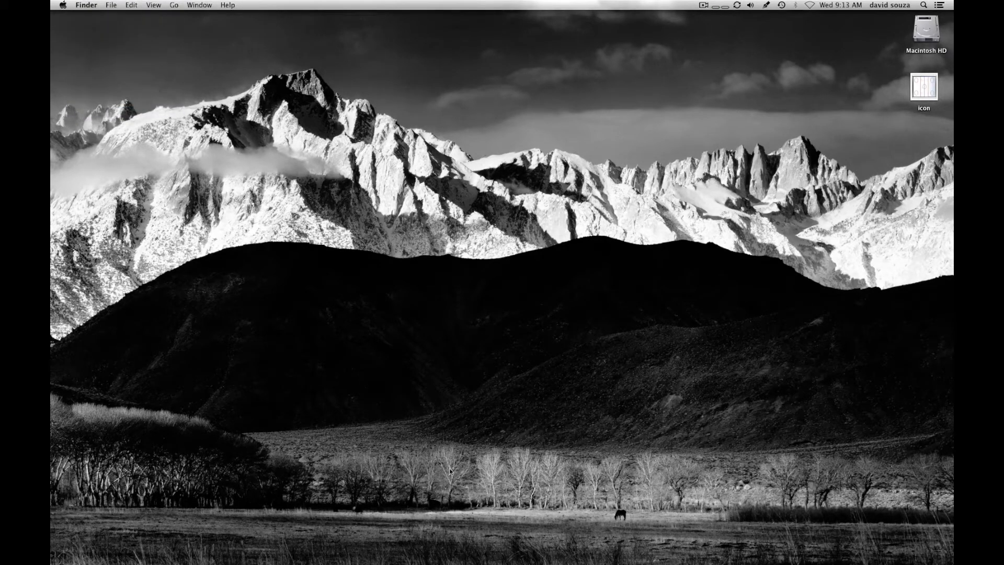
Switch to GameSalad and publish the logic project, logging in with the saved account credentials.
mouse_move(521, 554)
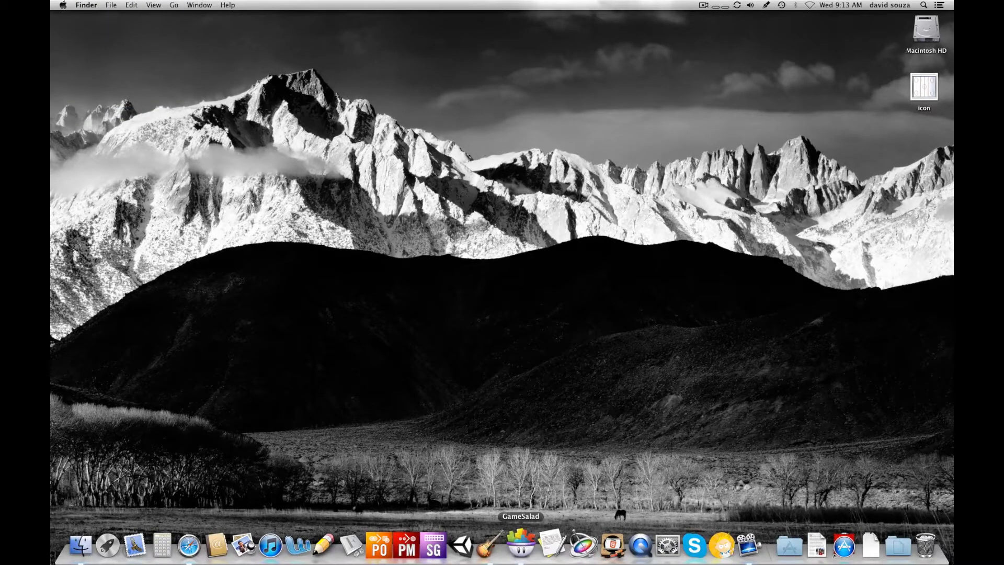
click(529, 559)
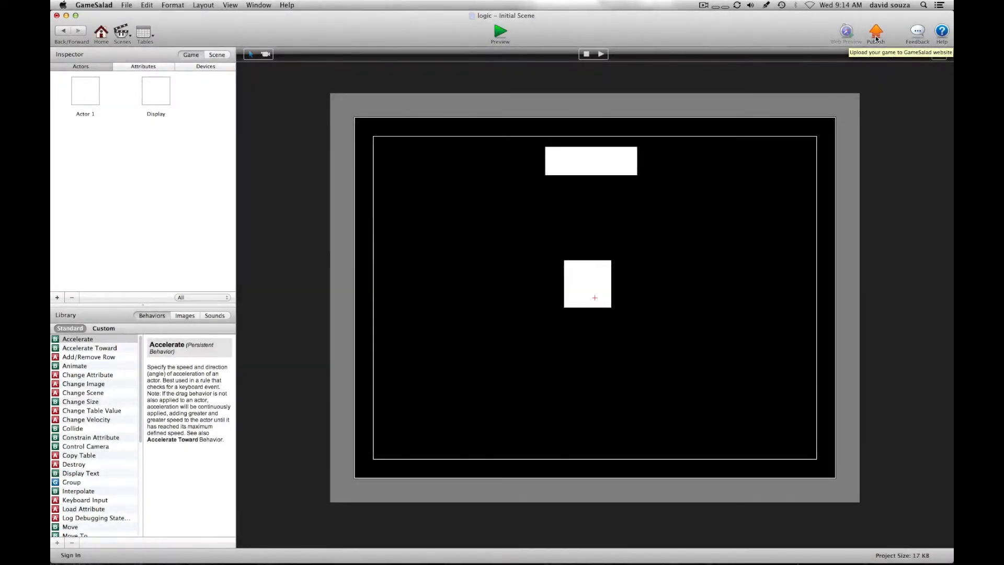
click(876, 38)
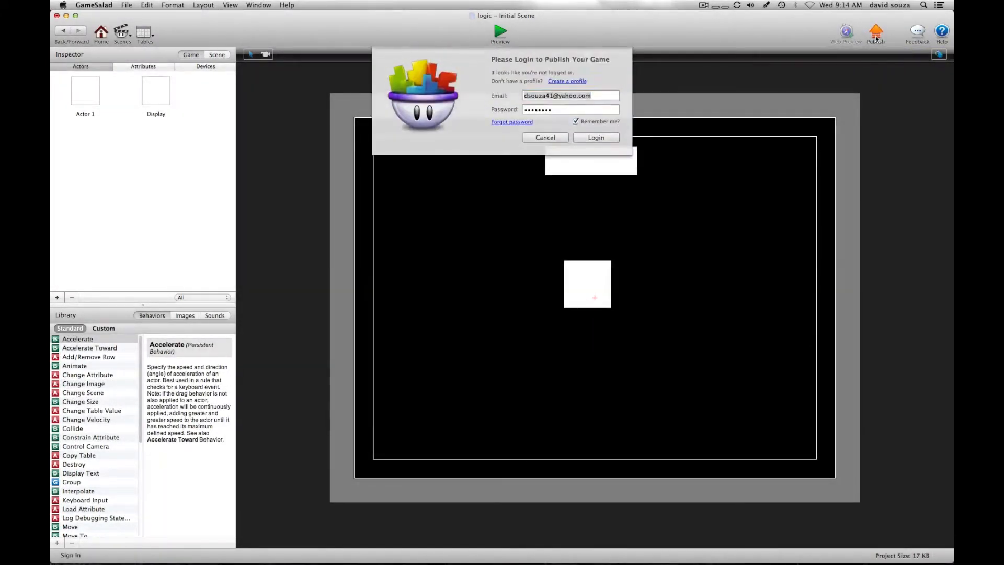
click(592, 139)
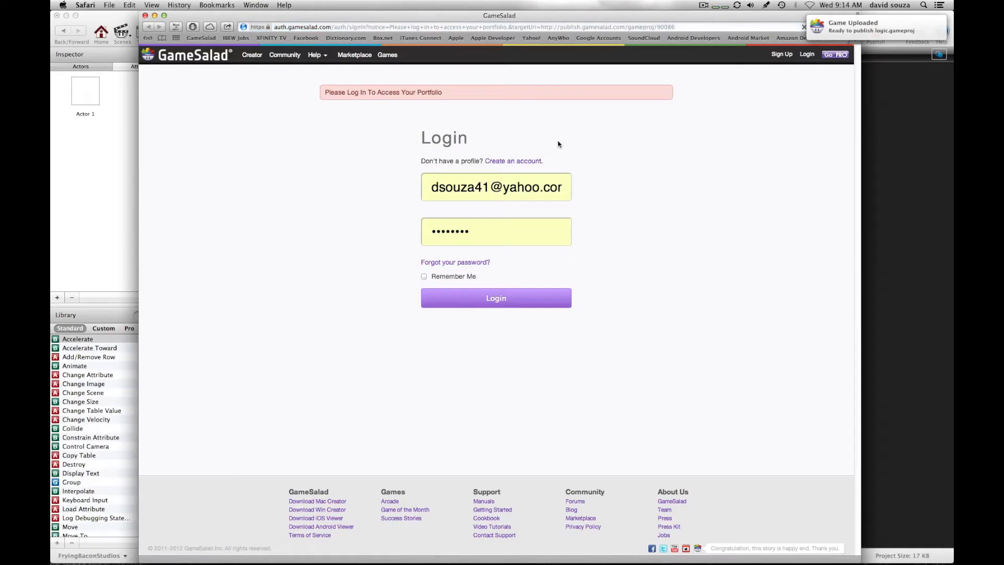
Log in to the GameSalad publishing site with the prefilled credentials and create a new game entry.
click(487, 298)
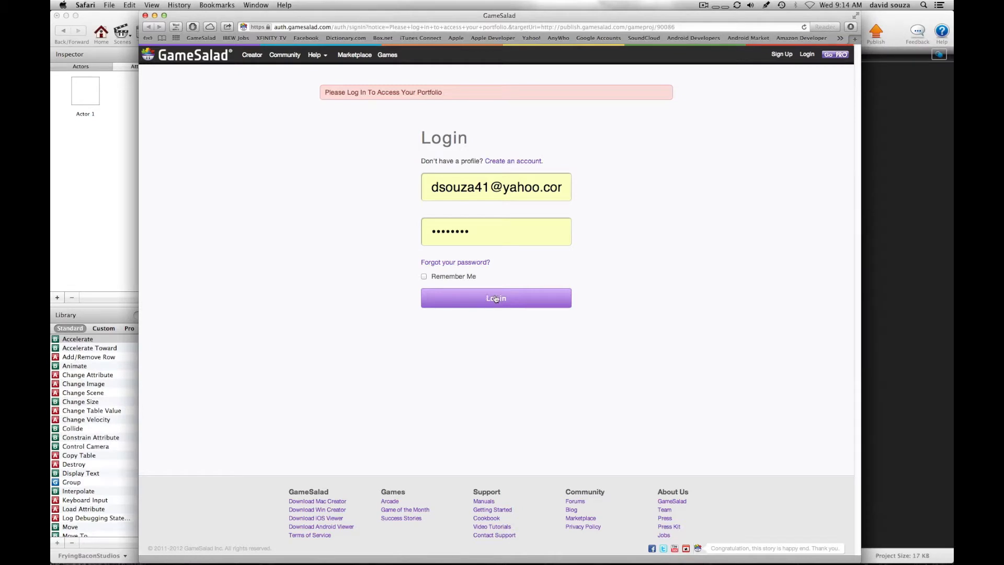
click(496, 298)
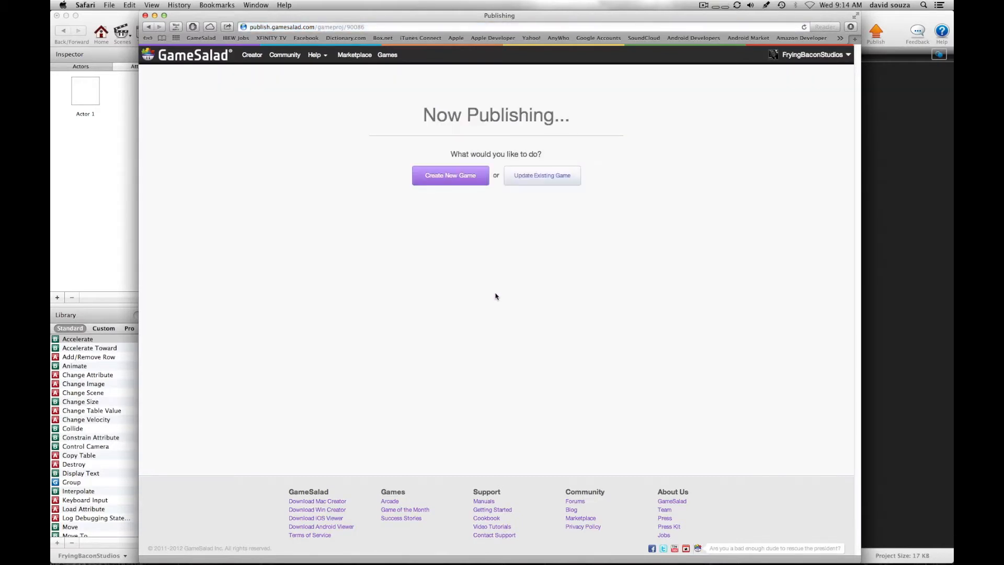
click(455, 176)
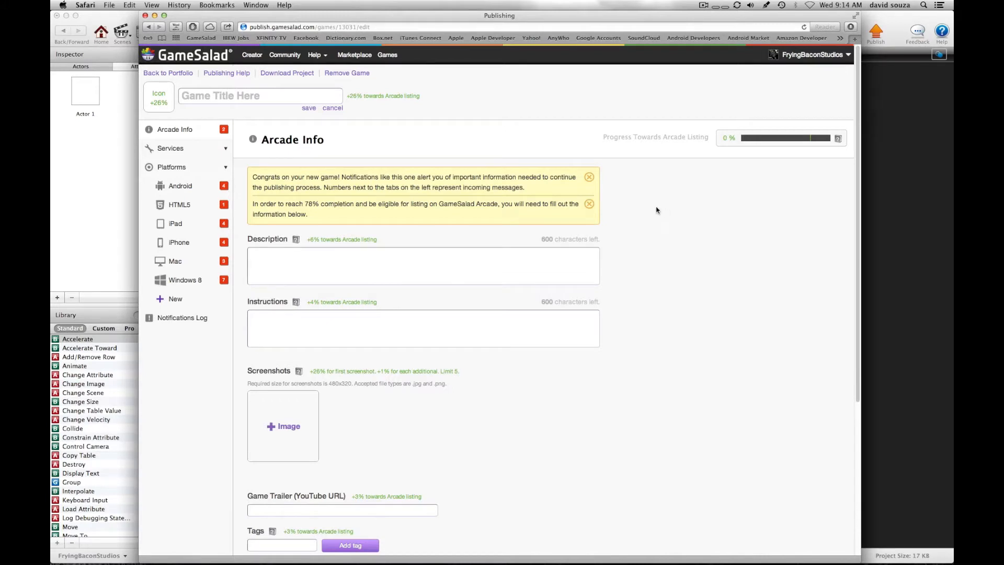
Upload the icon image from the Desktop as the game's icon.
mouse_move(156, 99)
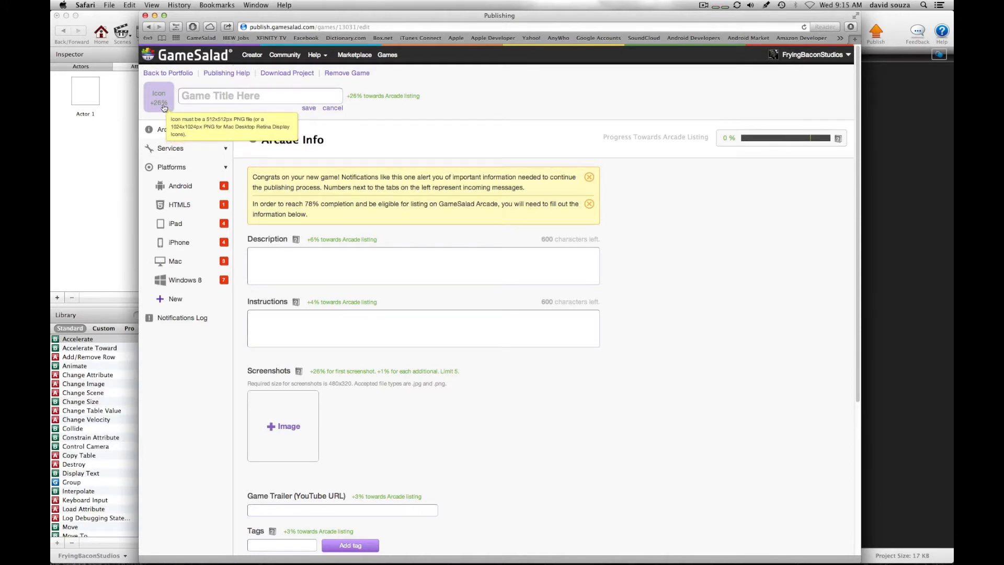
click(163, 107)
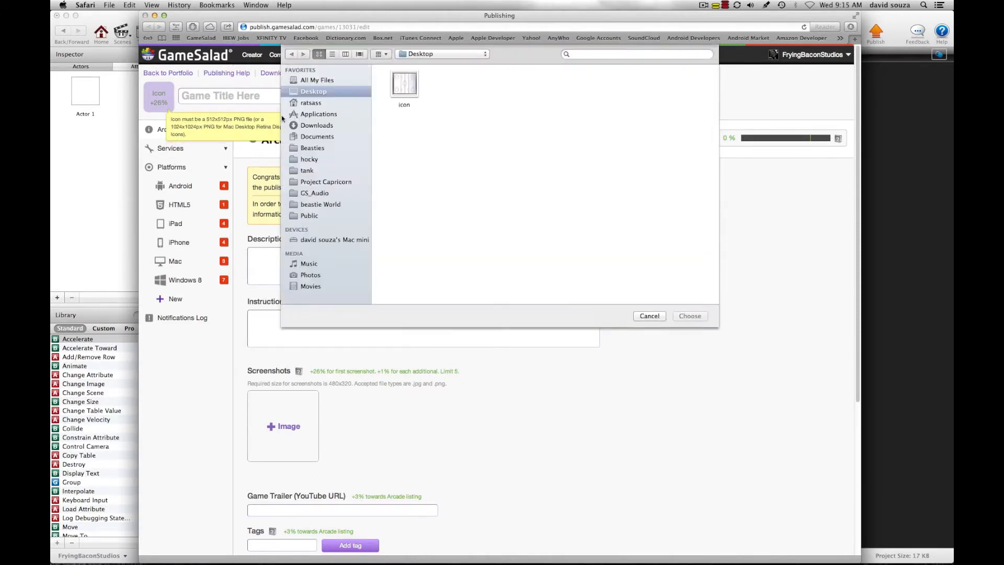
click(408, 87)
click(692, 316)
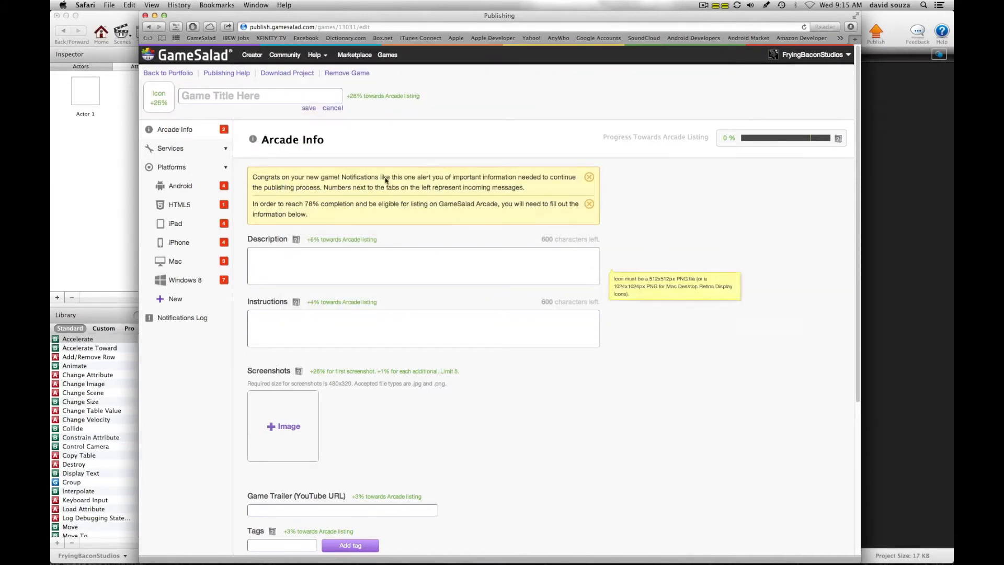
Enter logic as the game title.
click(229, 97)
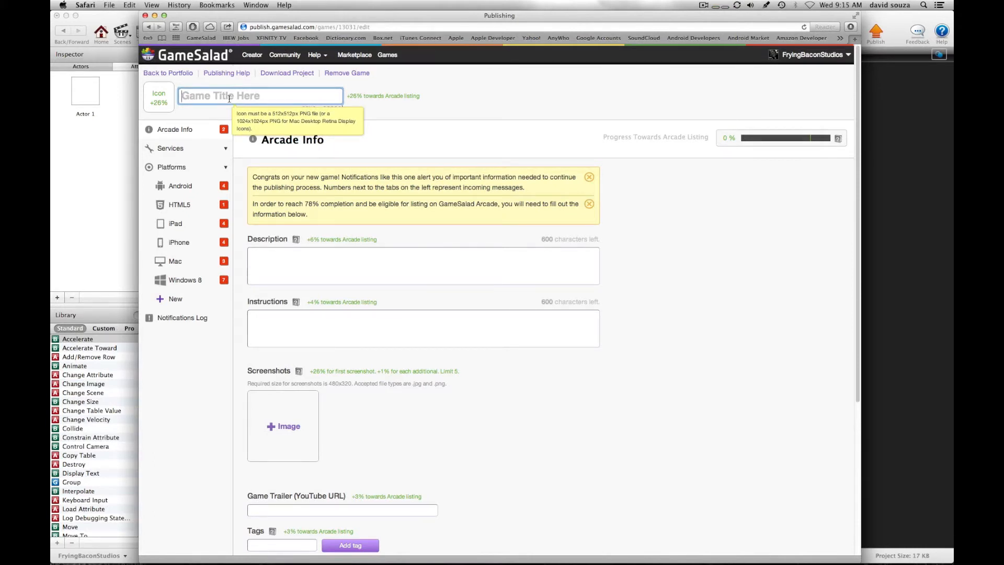
text(logi)
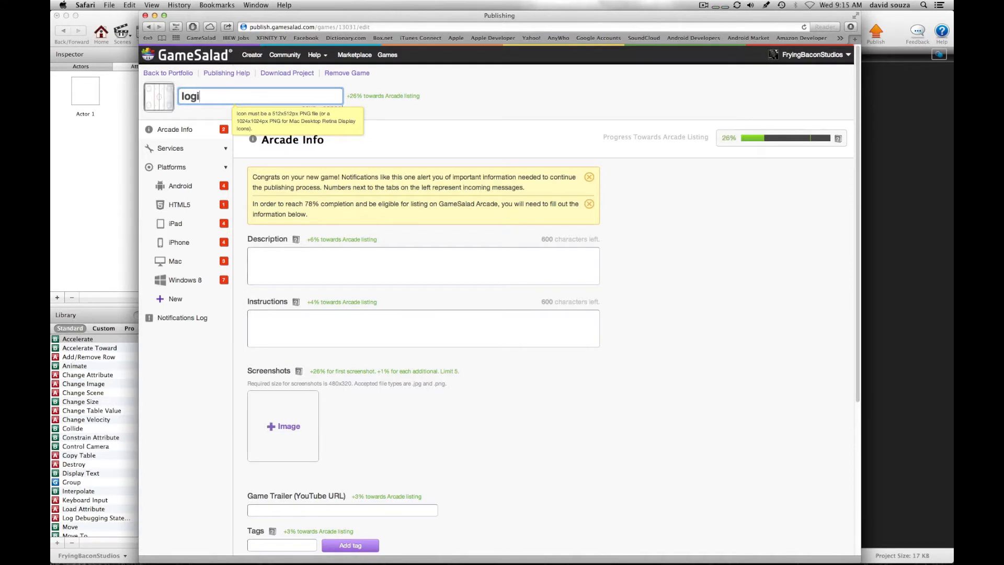
text(c)
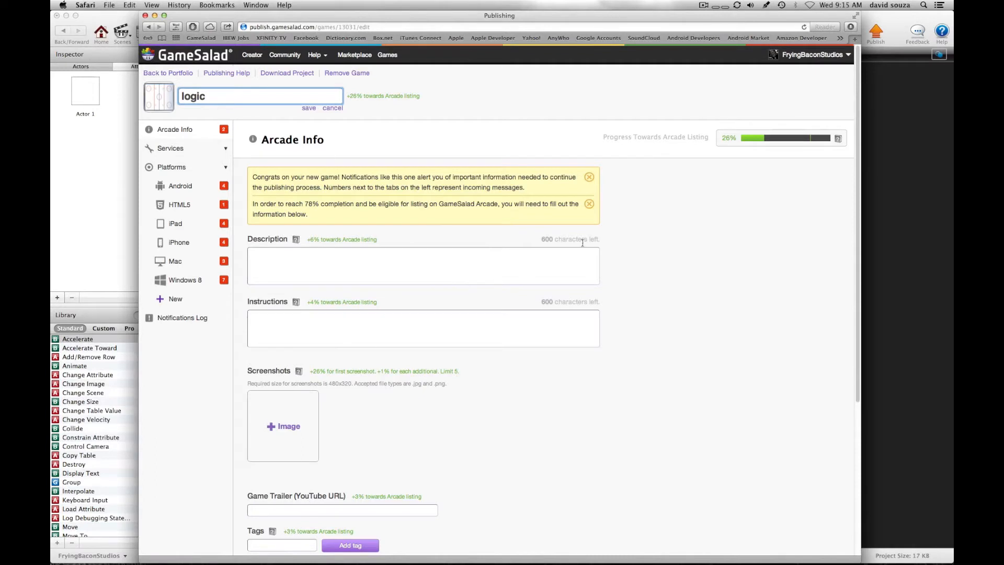
scroll(353, 277, down, 2)
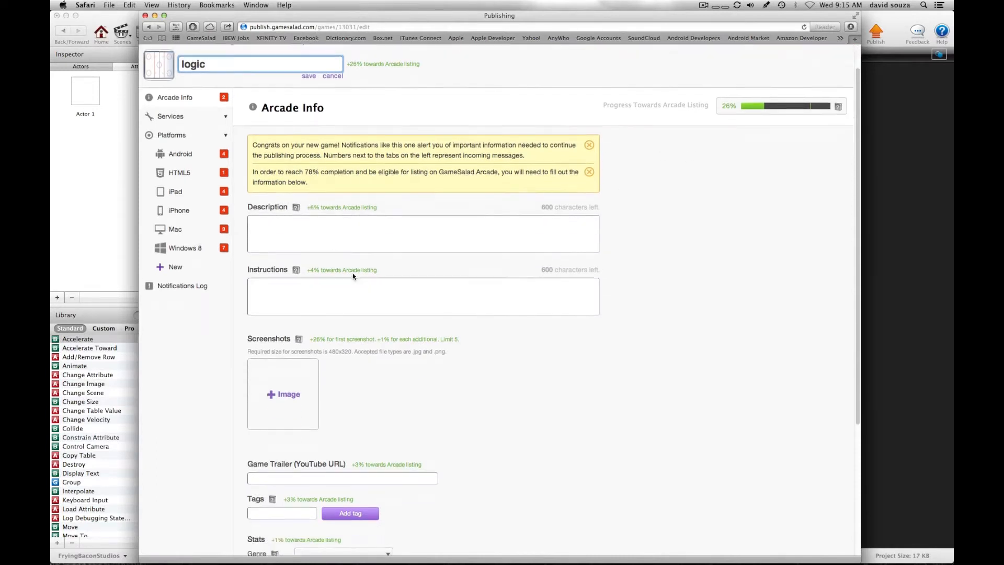
Open the game's iPad platform settings and set the display name to logic and the version to 1.
scroll(353, 276, down, 5)
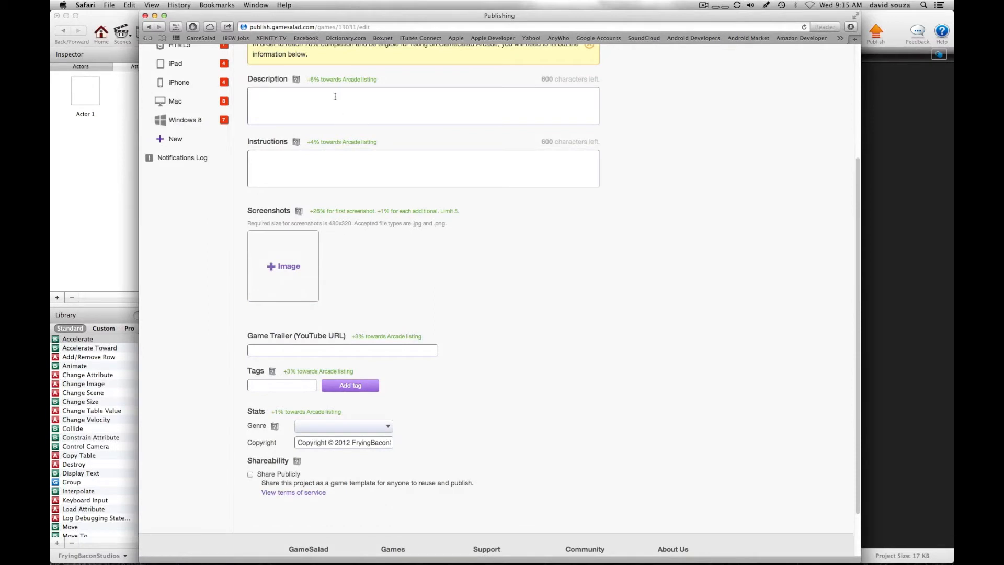
scroll(377, 282, down, 3)
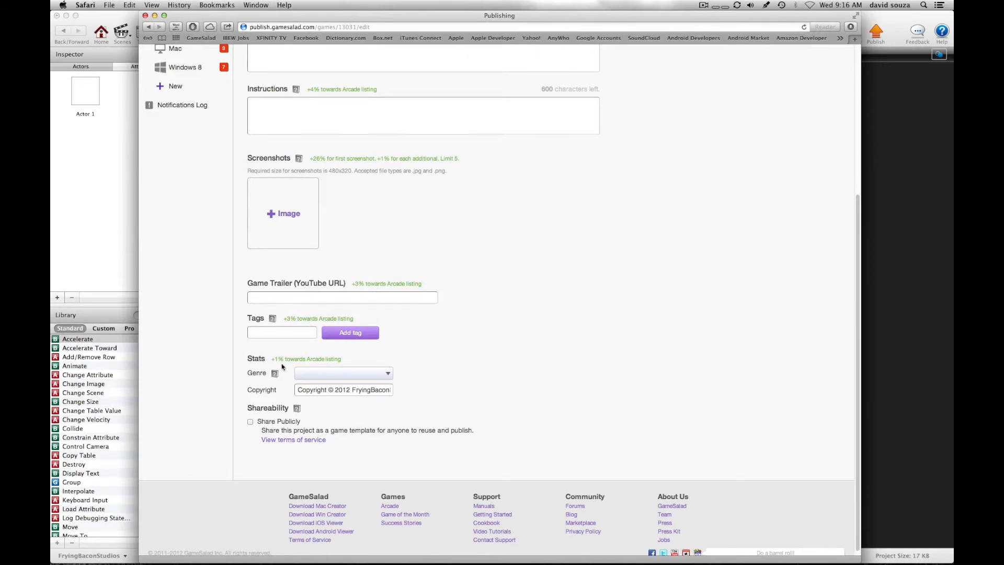
scroll(317, 258, up, 5)
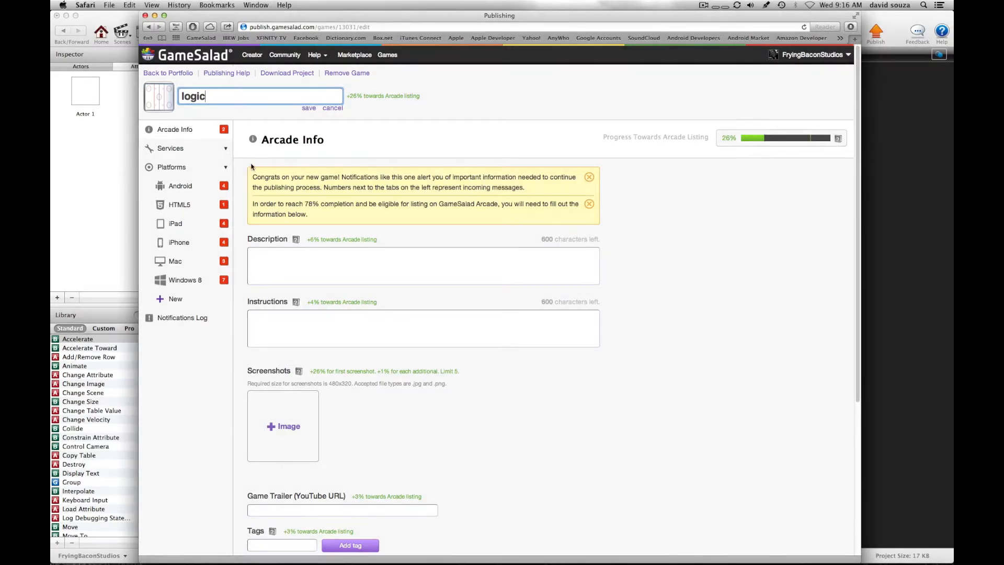
click(172, 223)
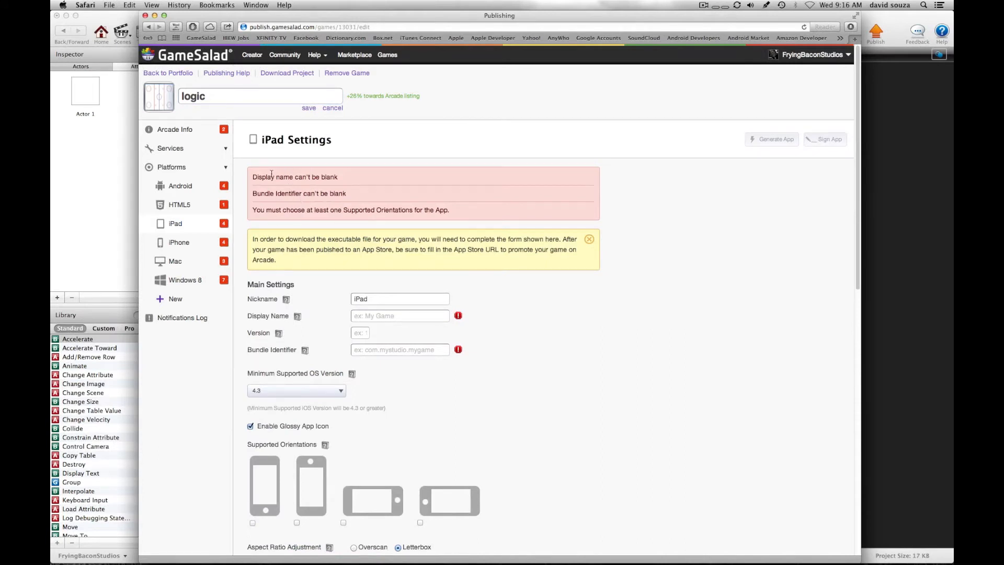
scroll(391, 259, down, 3)
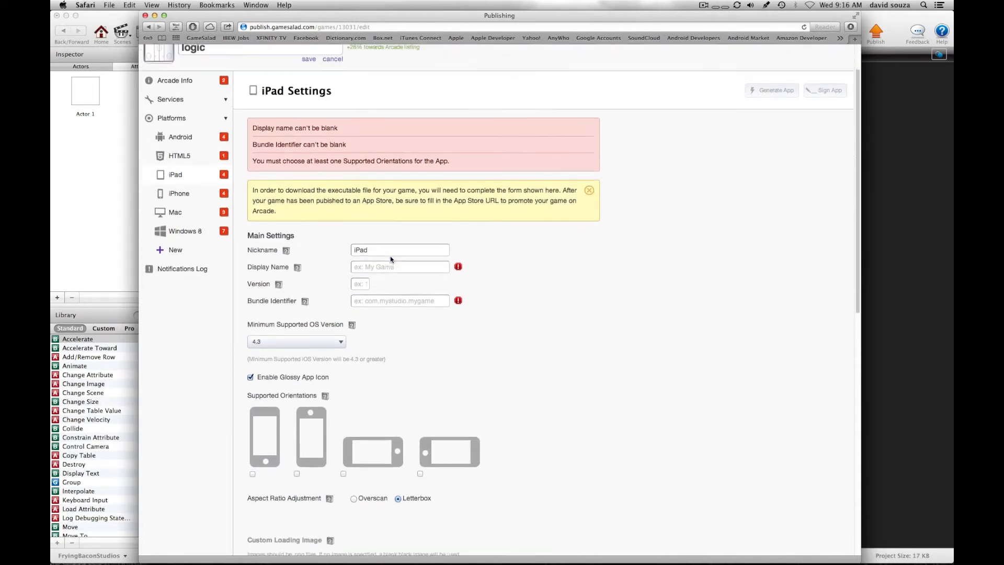
scroll(391, 259, down, 2)
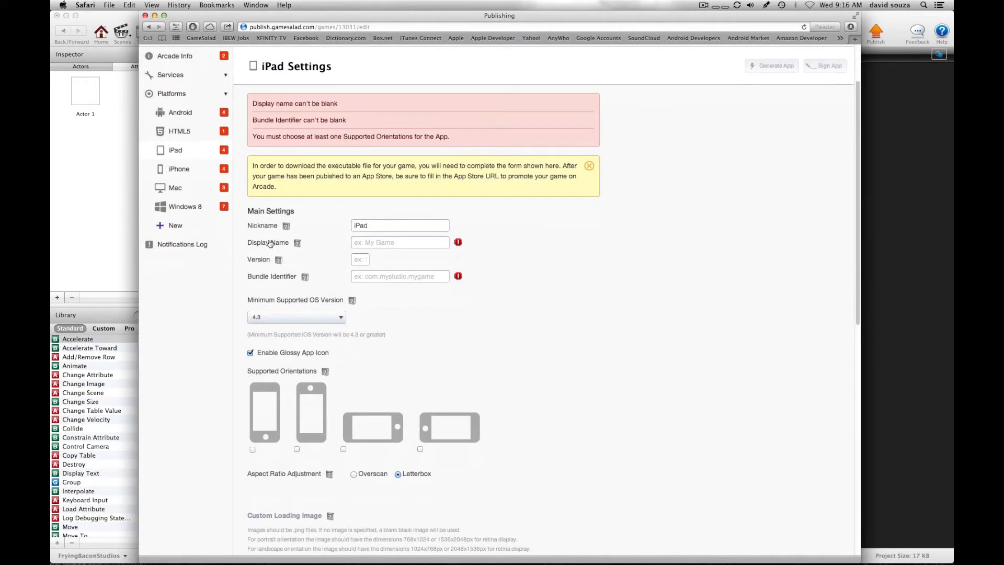
click(363, 244)
text(logic)
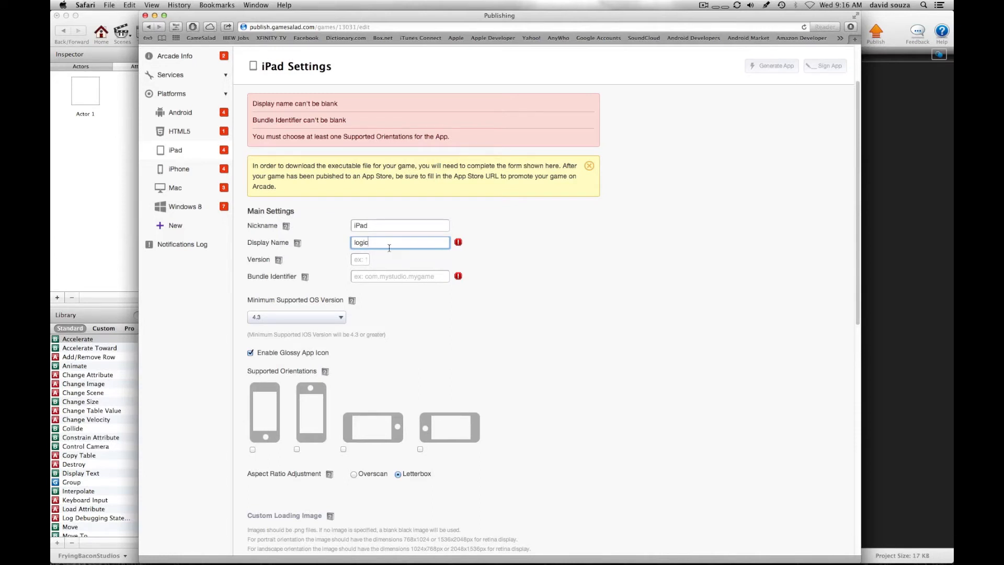
click(358, 260)
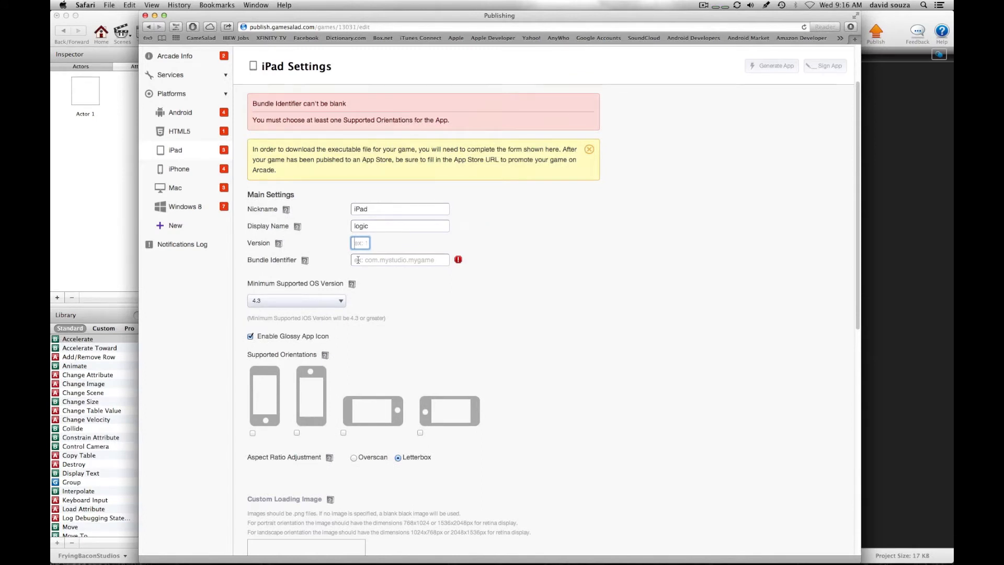
text(1)
click(498, 218)
Set the bundle identifier to com.fryingbacon and enable both landscape orientations for the iPad app.
click(422, 261)
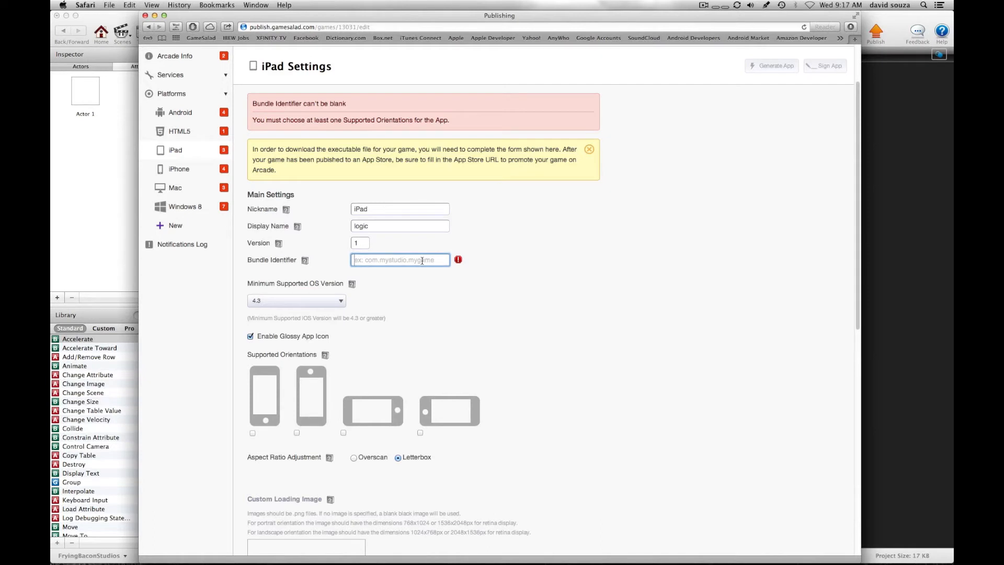
text(com.fryingbacon)
scroll(335, 324, down, 3)
click(343, 367)
click(421, 368)
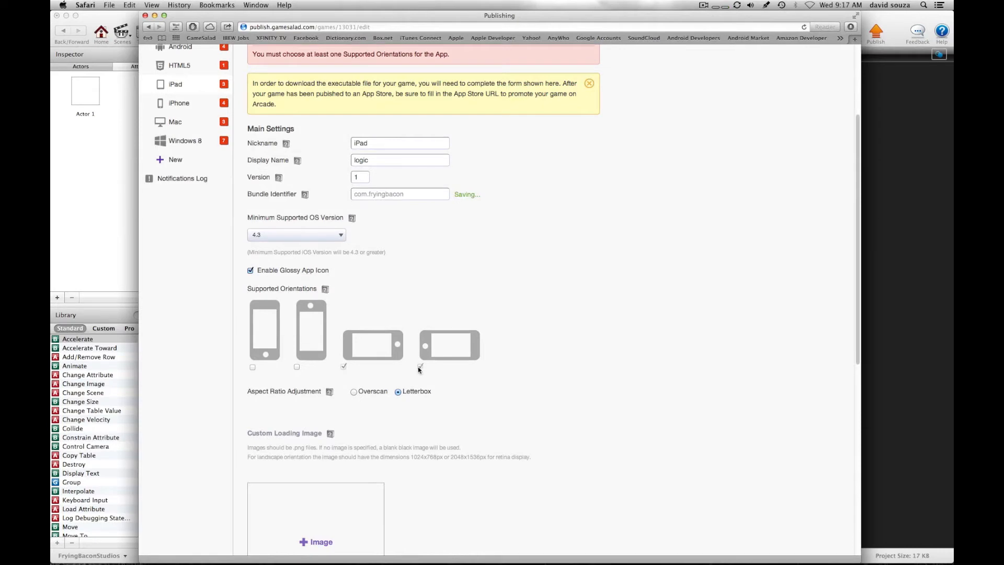
Review the iPad settings, including the custom loading image, ad services and App Store URL.
scroll(396, 406, down, 5)
scroll(396, 405, down, 9)
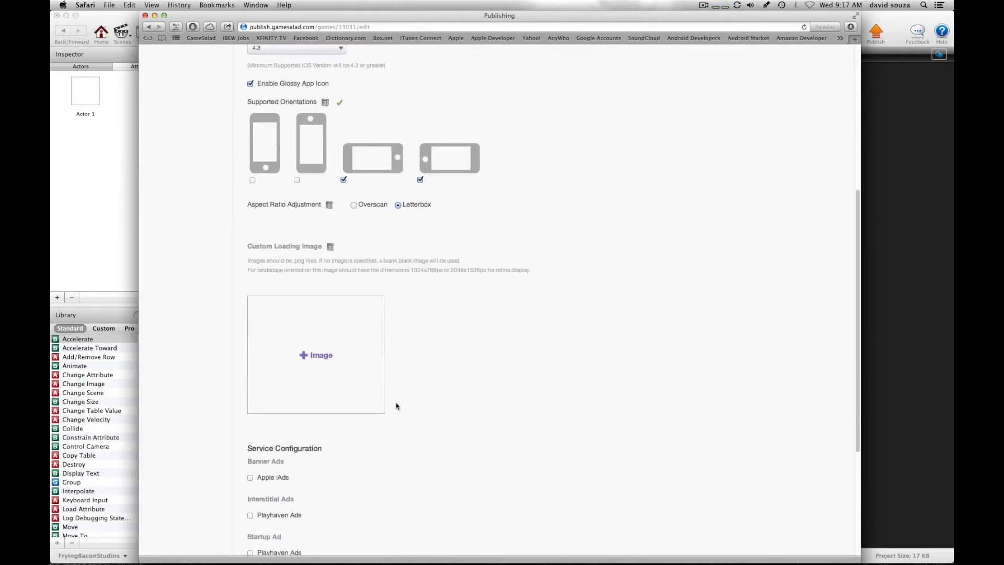
scroll(397, 406, up, 12)
scroll(331, 365, down, 11)
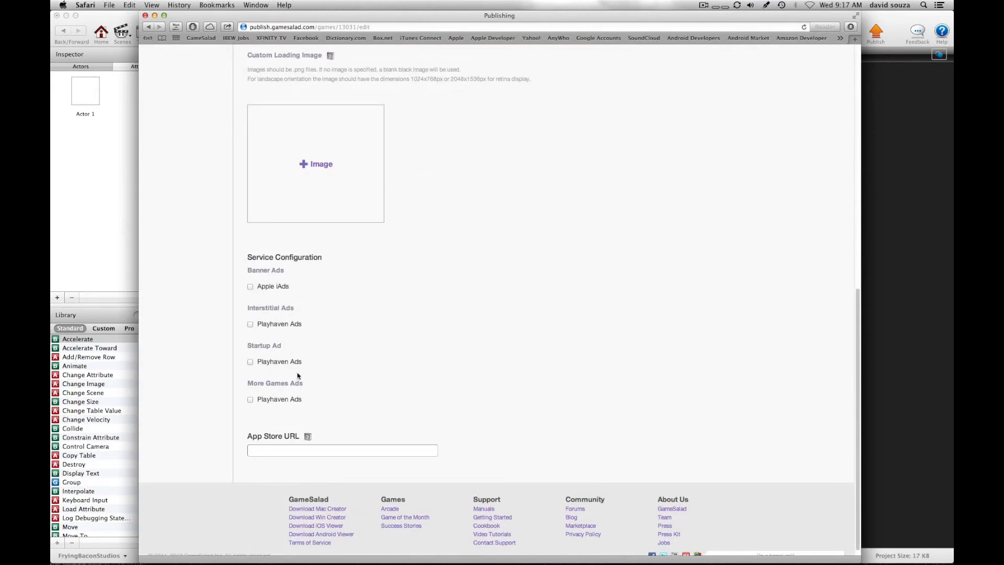
scroll(438, 189, down, 1)
scroll(438, 189, up, 5)
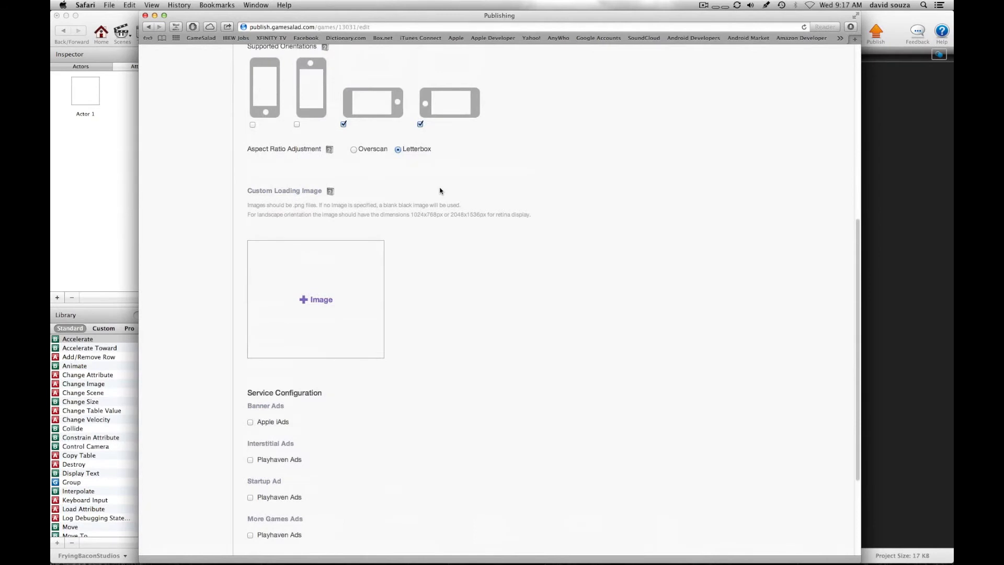
scroll(440, 192, down, 5)
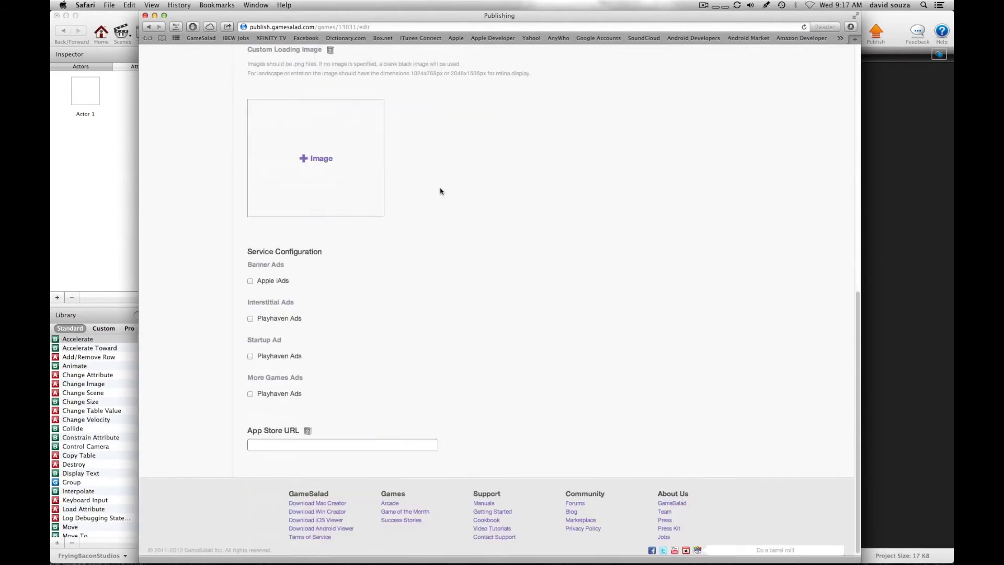
scroll(440, 192, up, 15)
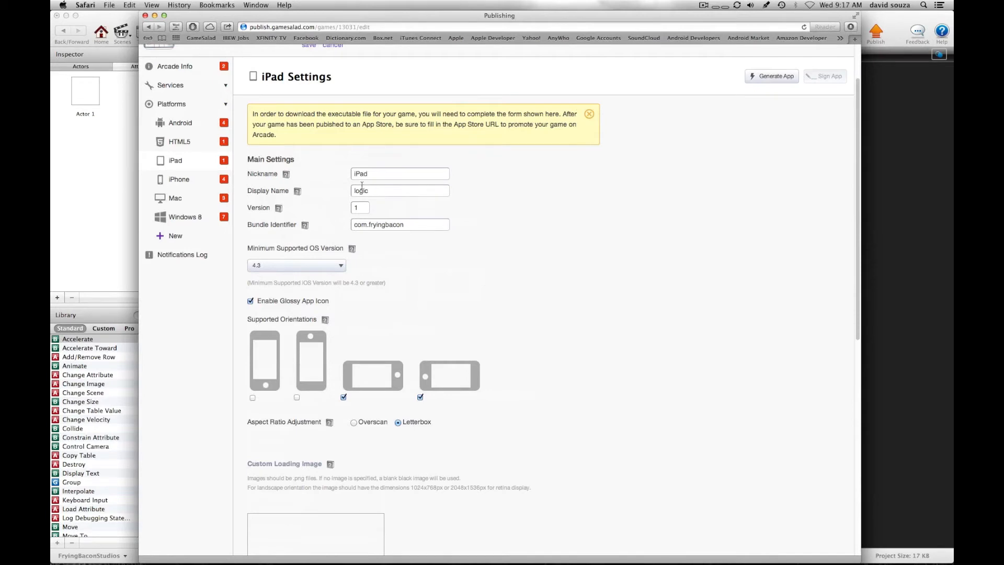
scroll(410, 288, down, 3)
scroll(410, 289, up, 5)
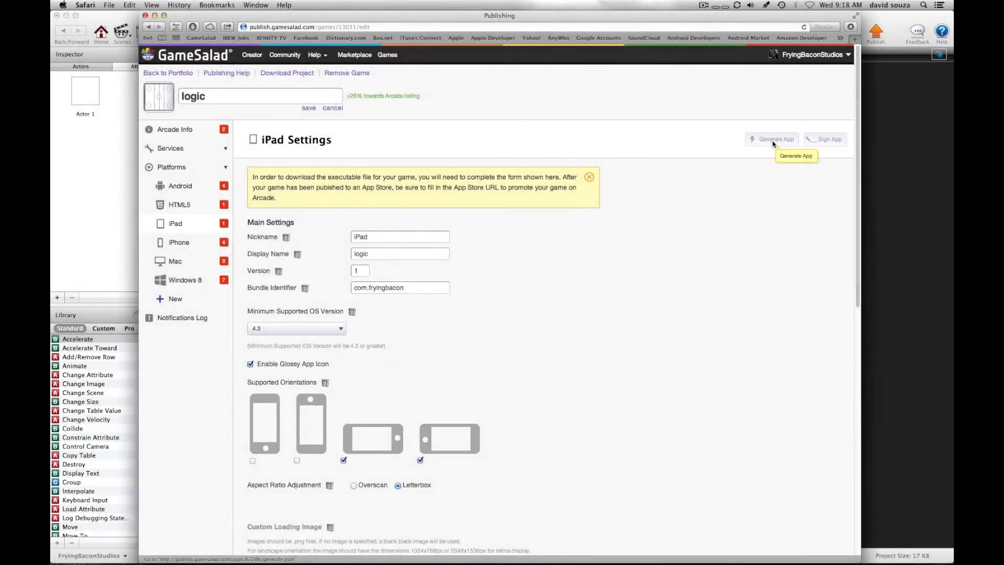
Generate the iPad app and start its signing process.
click(773, 142)
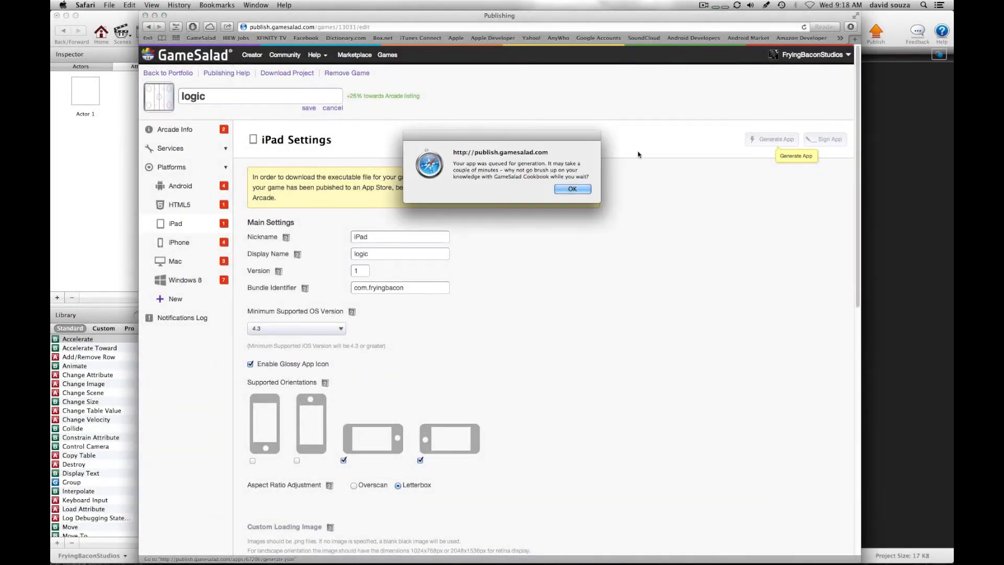
click(570, 191)
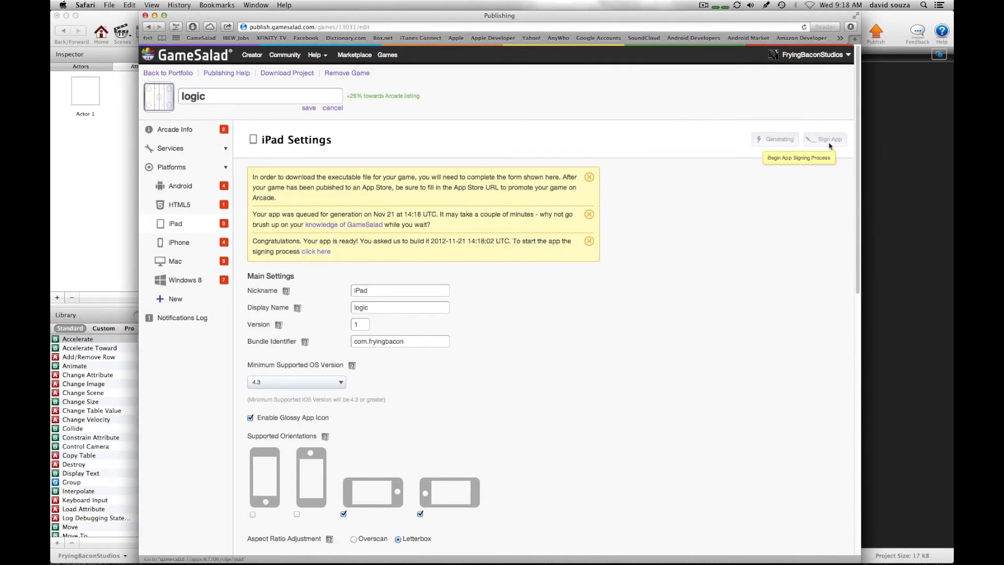
click(316, 252)
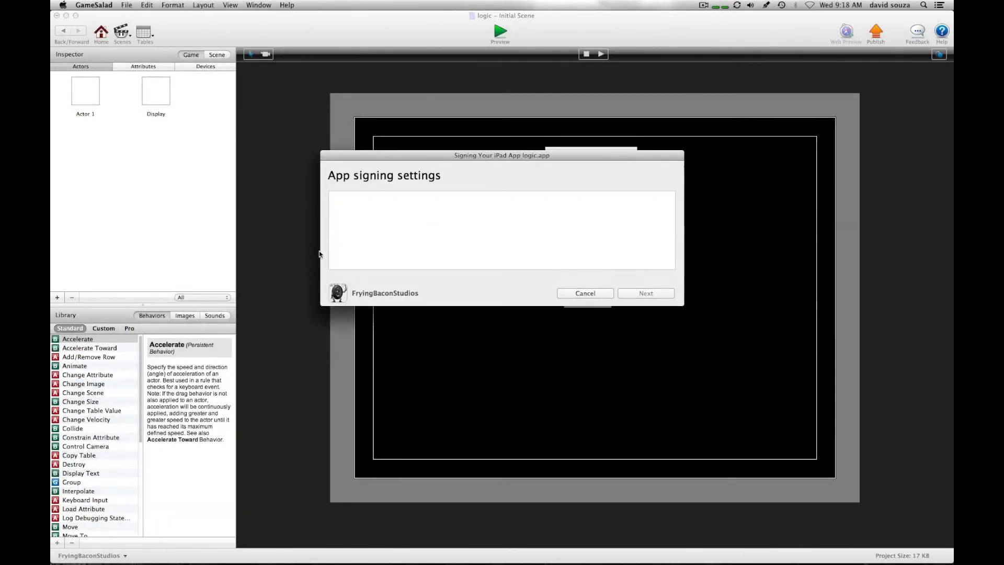
Check the available provisioning profiles, keep iOS Team Provisioning Profile: * and continue to the output location.
click(443, 220)
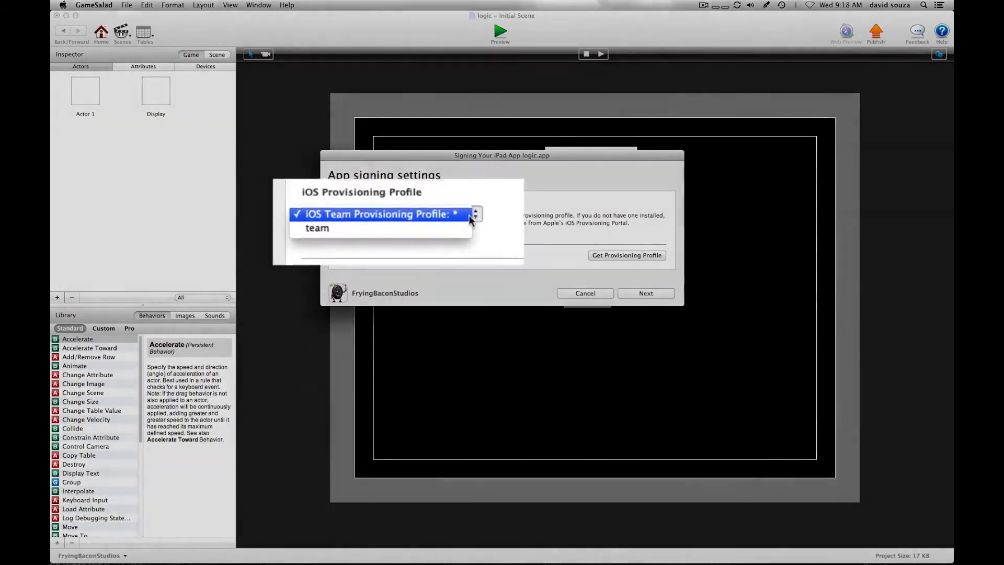
click(444, 220)
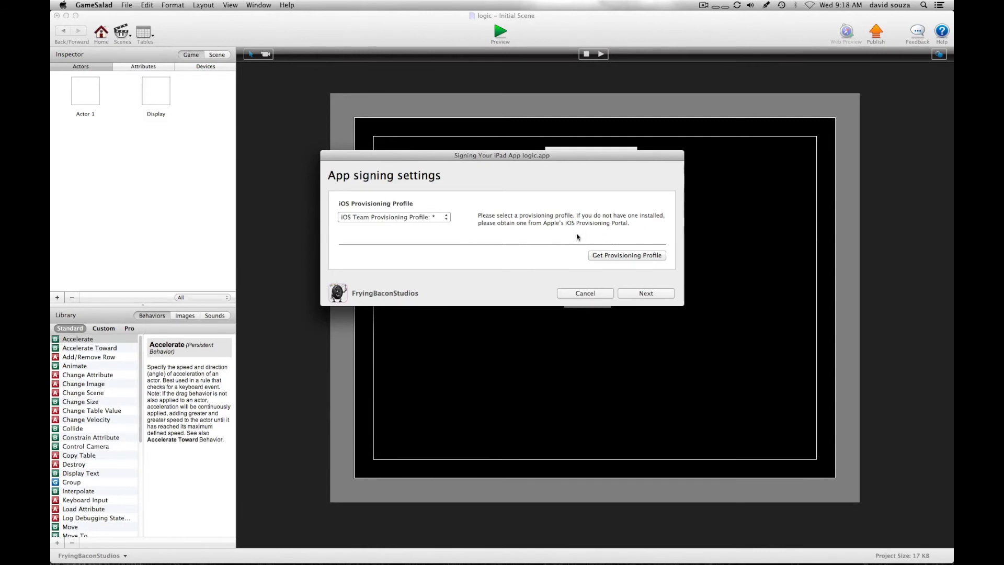
click(446, 219)
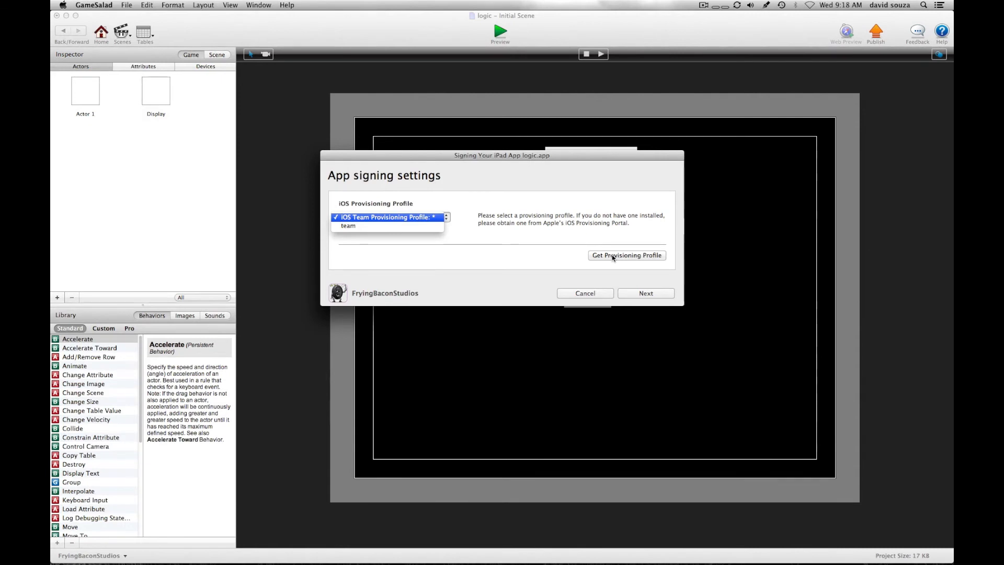
click(487, 244)
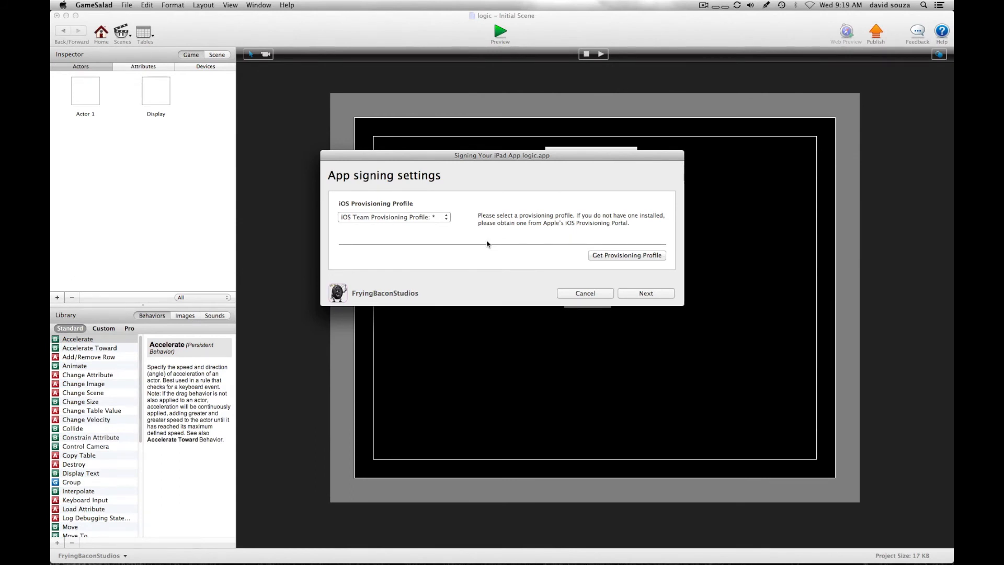
click(646, 294)
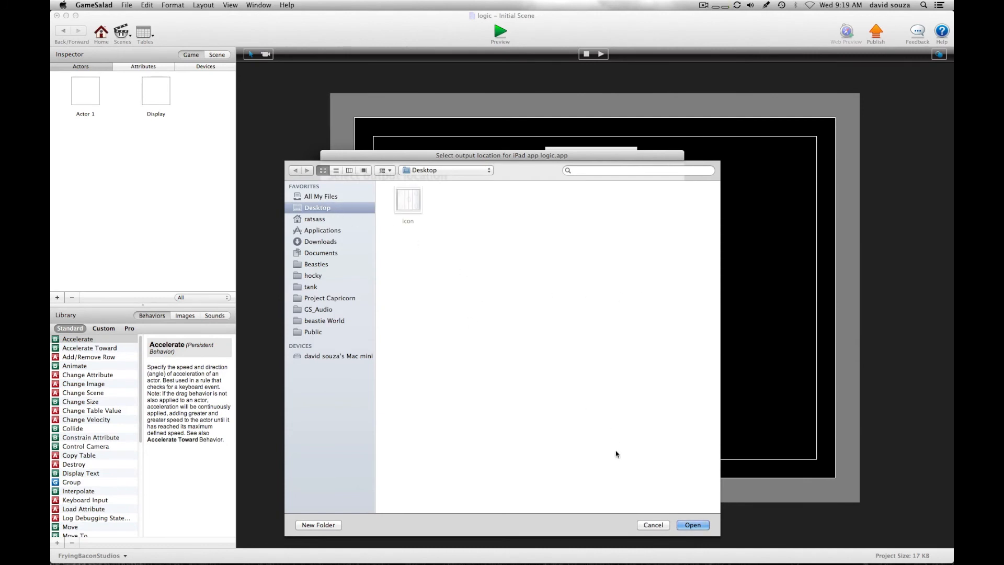
Save the signed logic.app to the Desktop and finish the signing process.
click(690, 525)
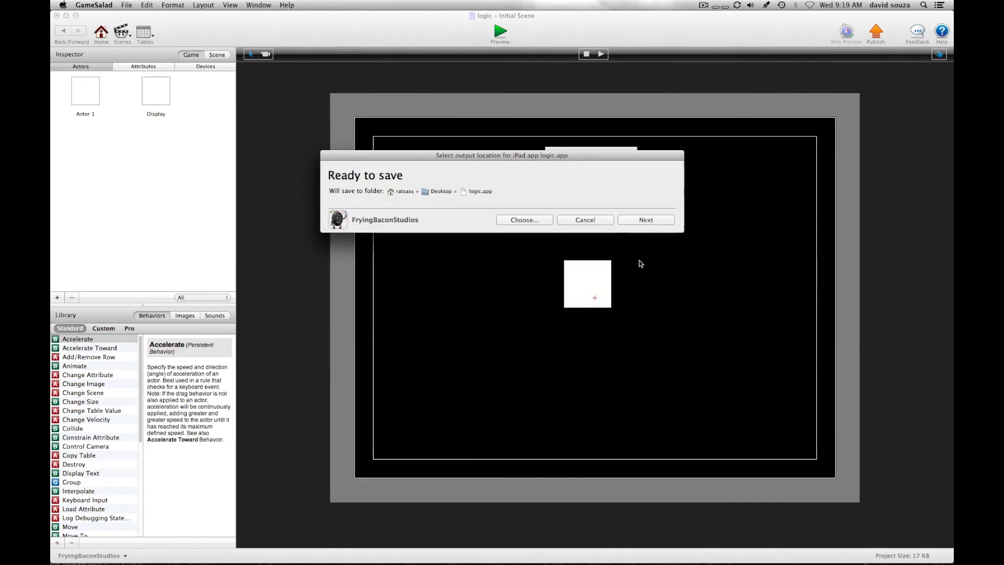
click(647, 221)
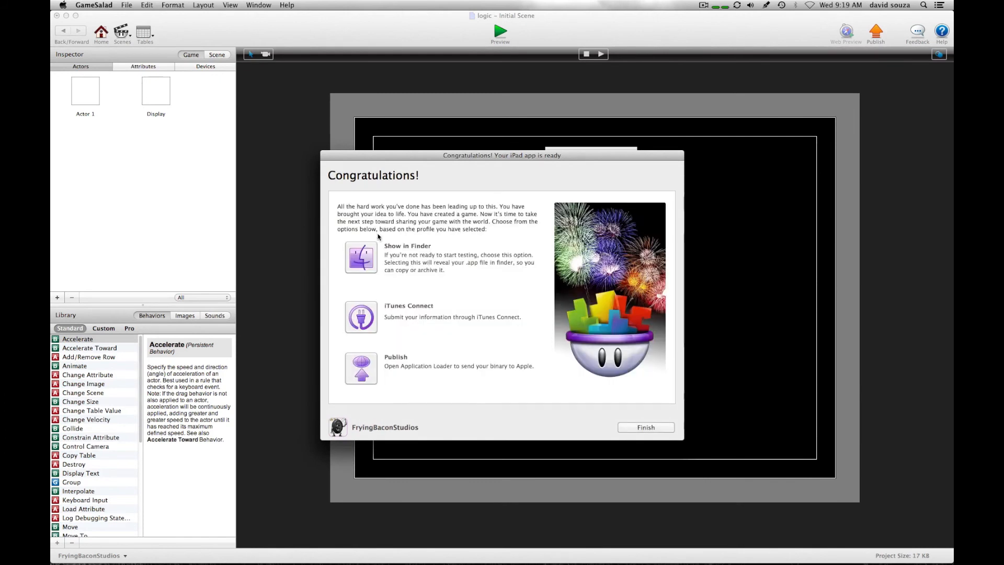
click(637, 429)
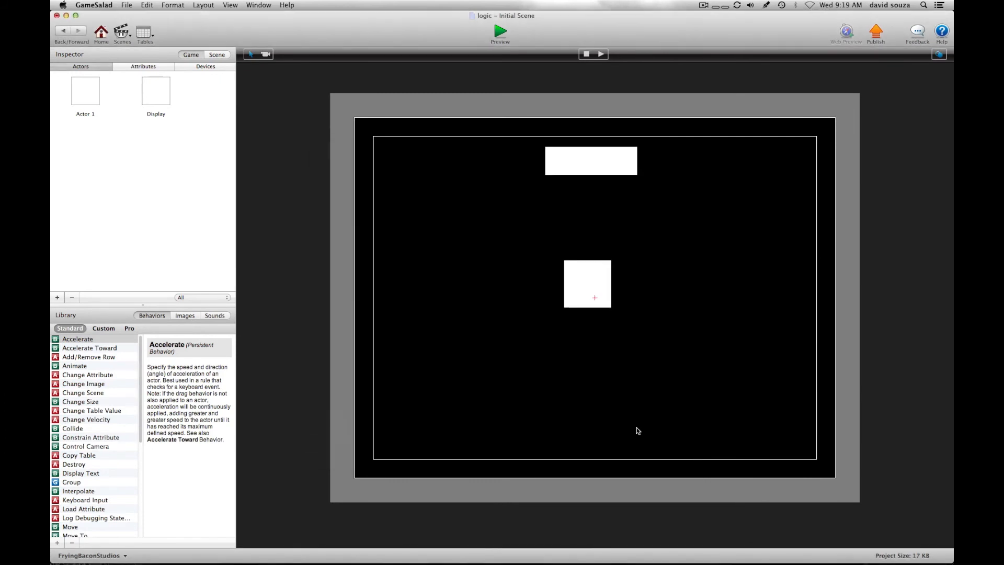
Quit GameSalad and return to the publishing page in Safari.
click(95, 6)
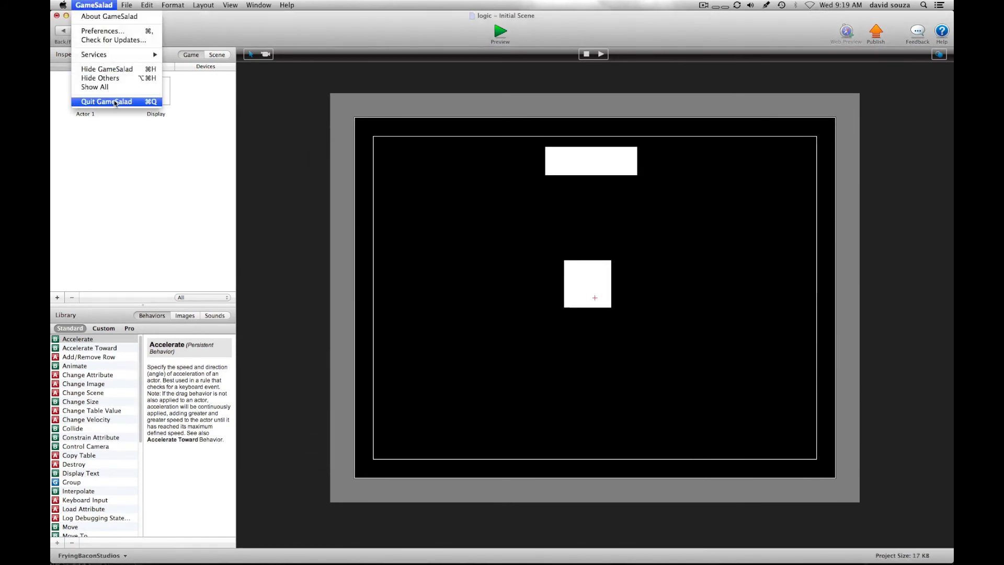
click(113, 102)
click(467, 95)
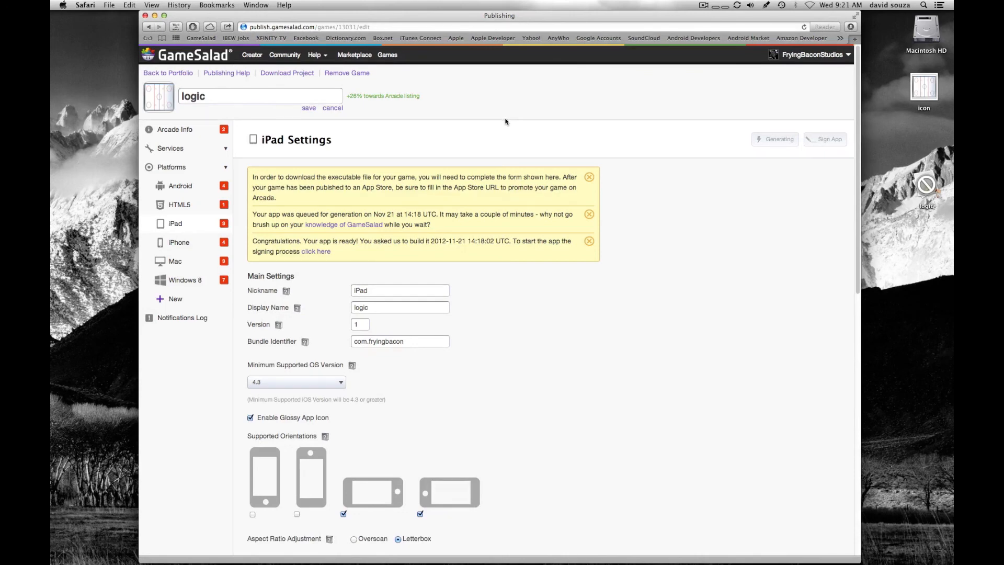
click(703, 5)
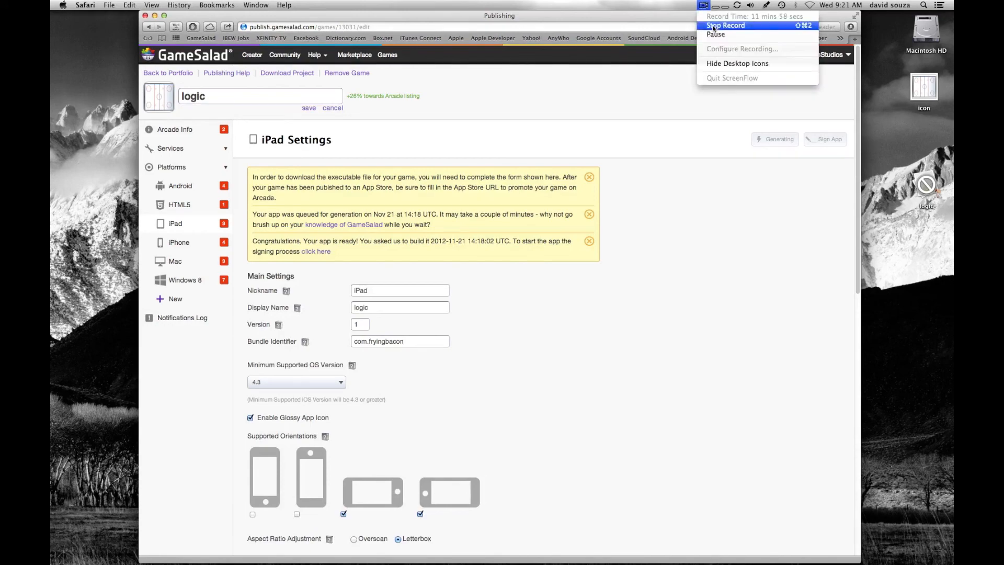